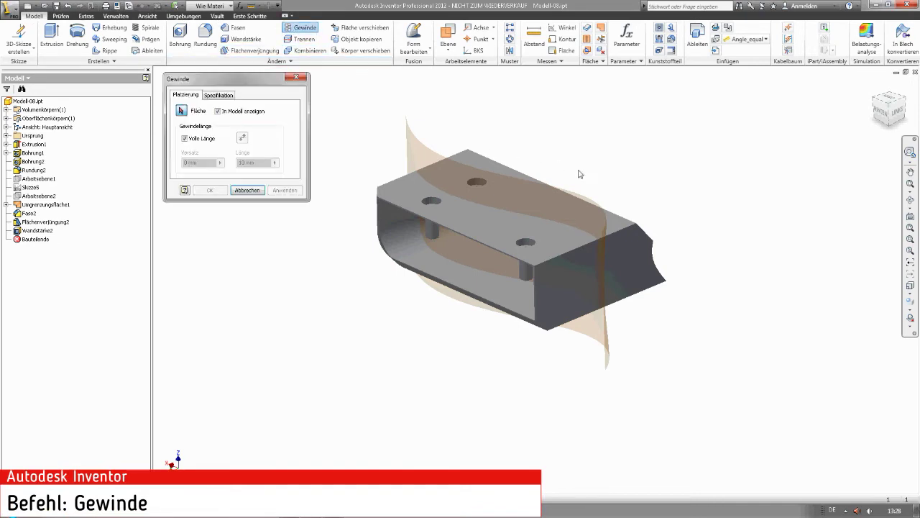
# Create a thread on the hole's cylindrical face using ISO Metrisches Profil with designation M20x1.5.
pyautogui.keyDown('shift'); pyautogui.moveTo(598, 172); pyautogui.dragTo(429, 156, button='middle'); pyautogui.keyUp('shift')
pyautogui.scroll(-5, 431, 249)
pyautogui.scroll(-3, 431, 250)
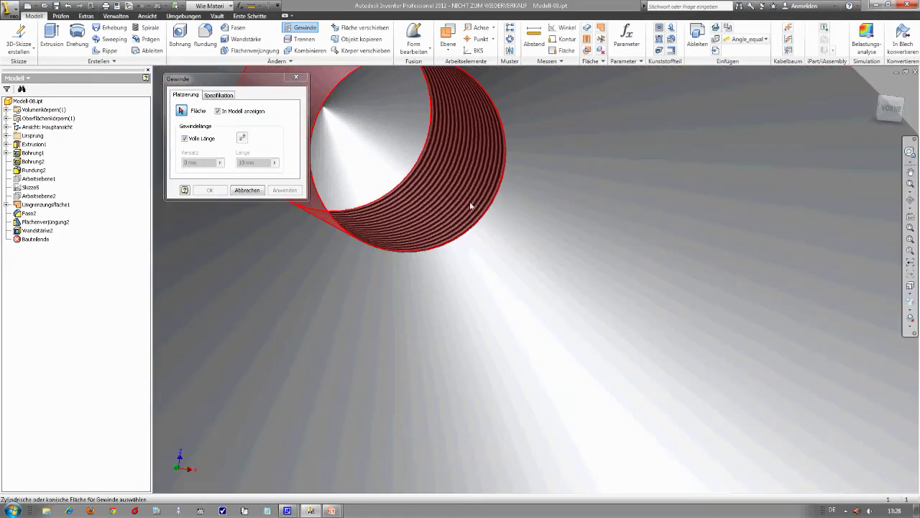
pyautogui.click(471, 202)
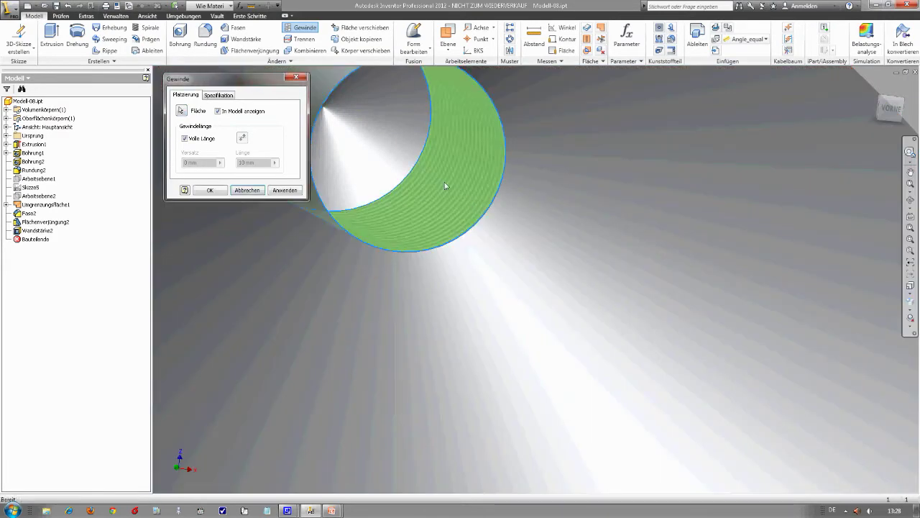
pyautogui.click(218, 96)
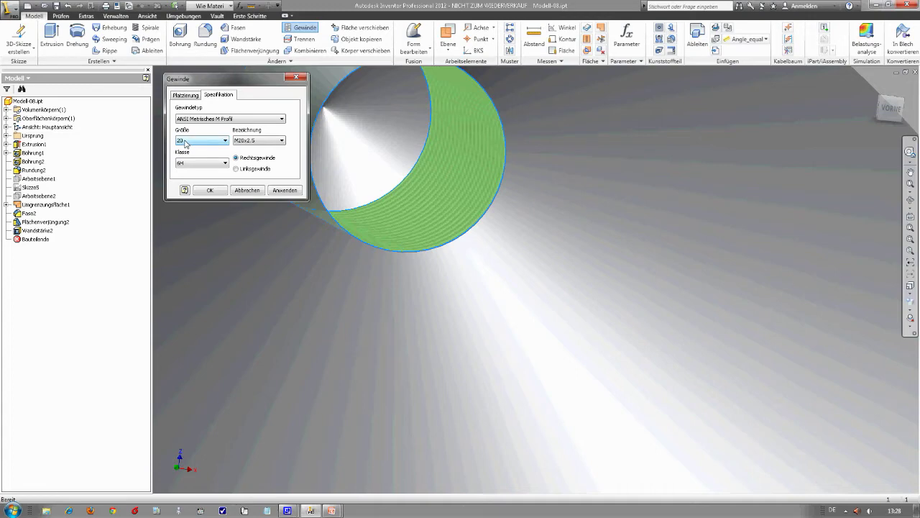
pyautogui.click(190, 119)
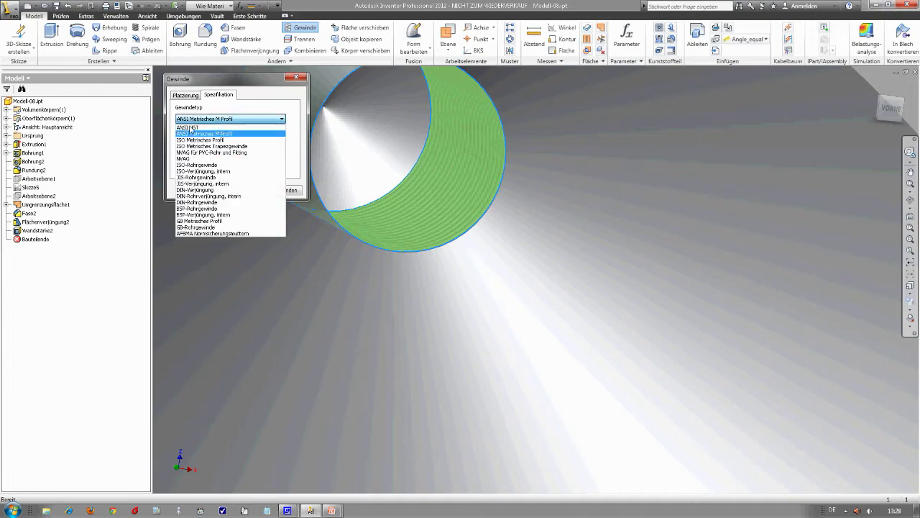
pyautogui.click(188, 140)
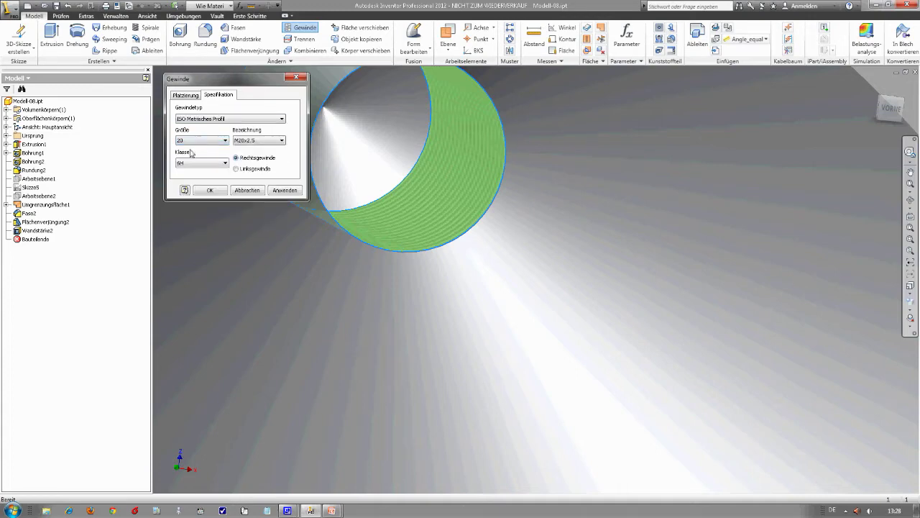
pyautogui.click(238, 141)
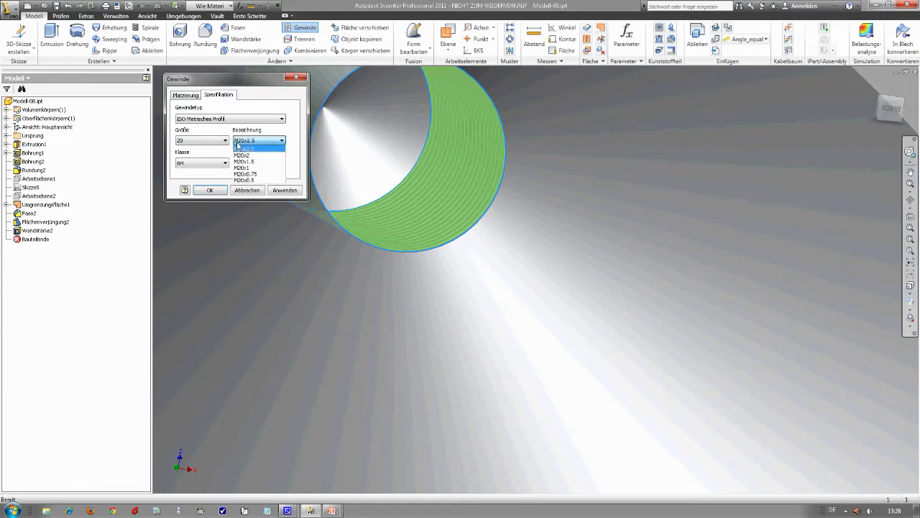
pyautogui.click(243, 162)
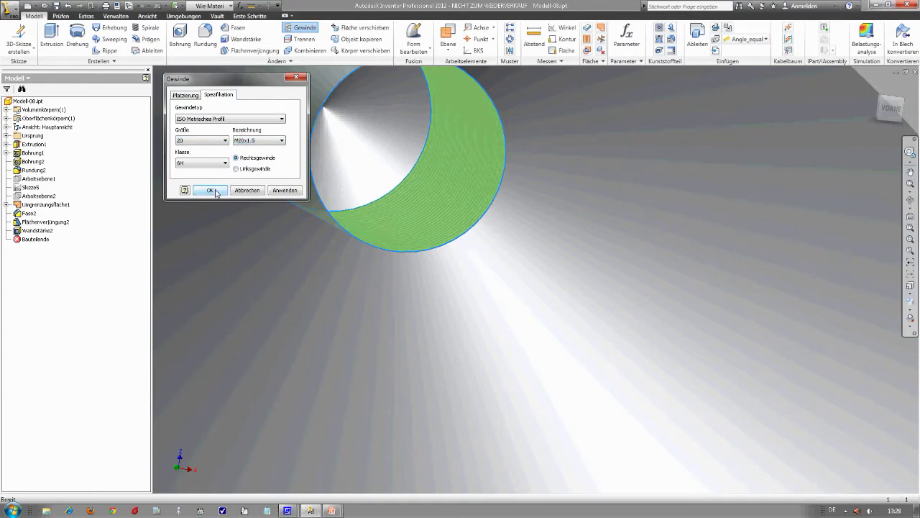
pyautogui.click(210, 191)
pyautogui.scroll(8, 216, 189)
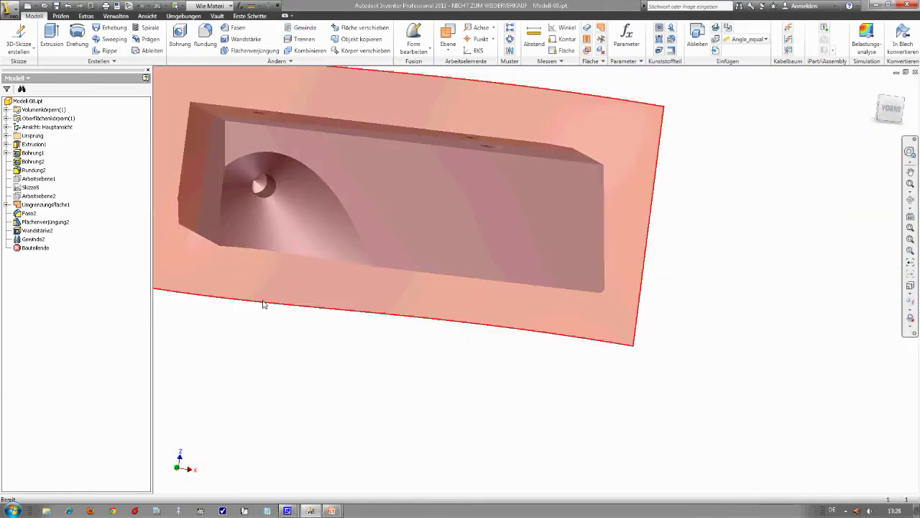
pyautogui.press('F6')
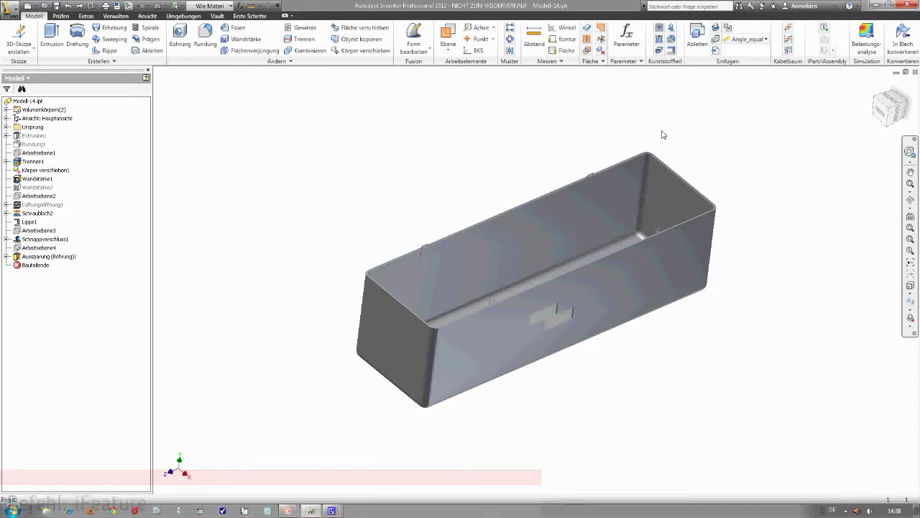
# Start inserting an iFeature and load Boss_obround_2_fillets.ide from the catalog's Pockets and bosses folder.
pyautogui.press('alt')
pyautogui.click(716, 51)
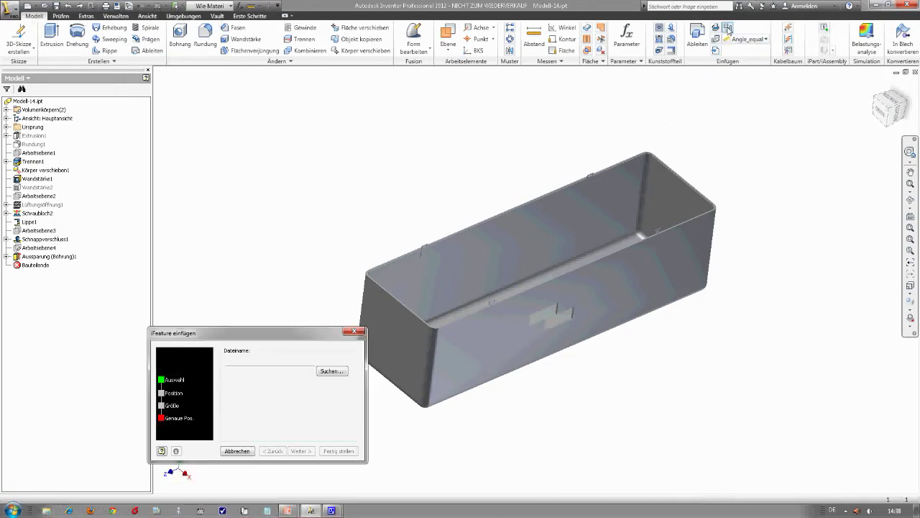
pyautogui.moveTo(315, 332); pyautogui.dragTo(336, 90)
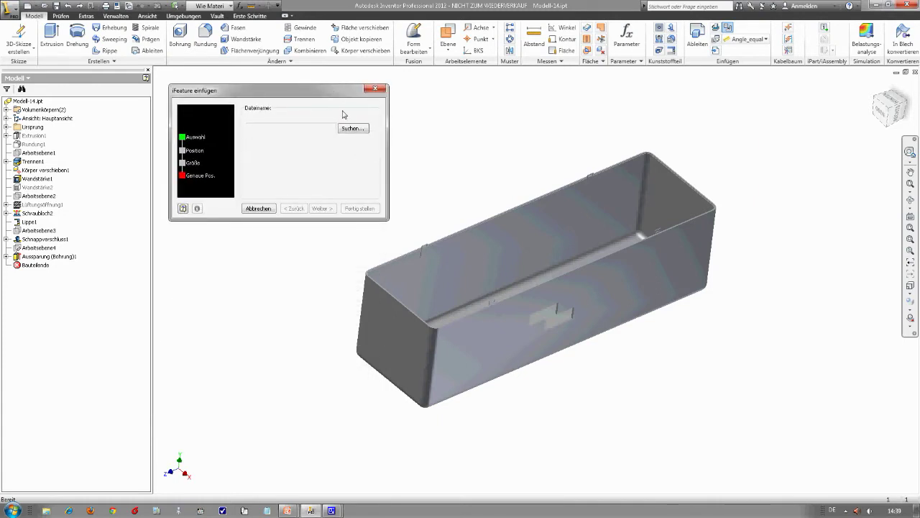
pyautogui.click(352, 129)
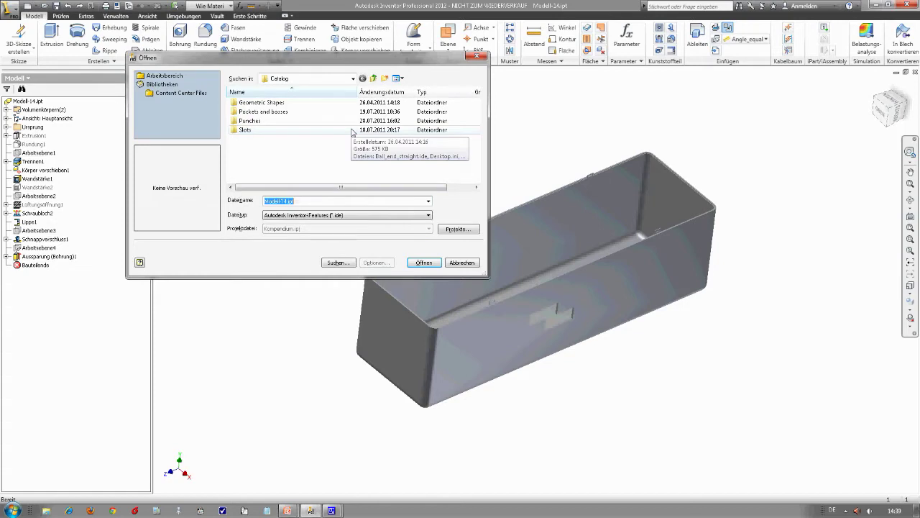
pyautogui.doubleClick(281, 112)
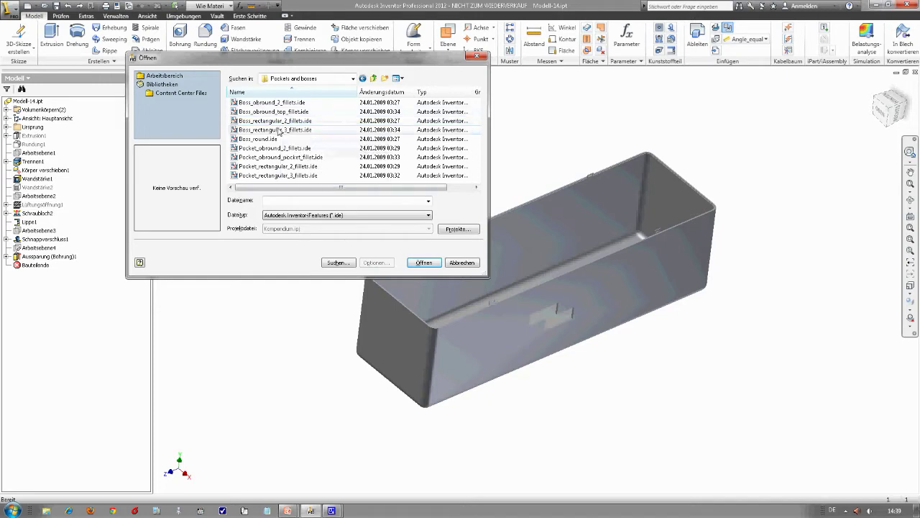
pyautogui.click(277, 104)
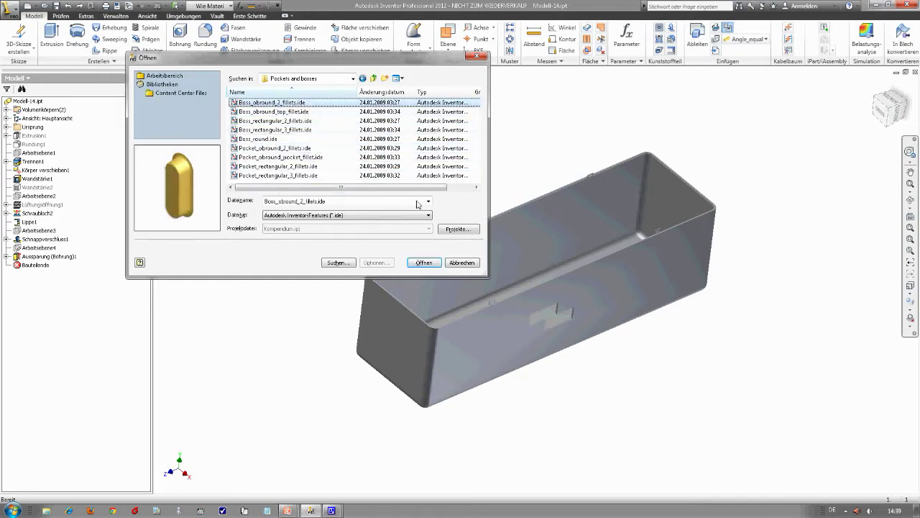
pyautogui.click(421, 263)
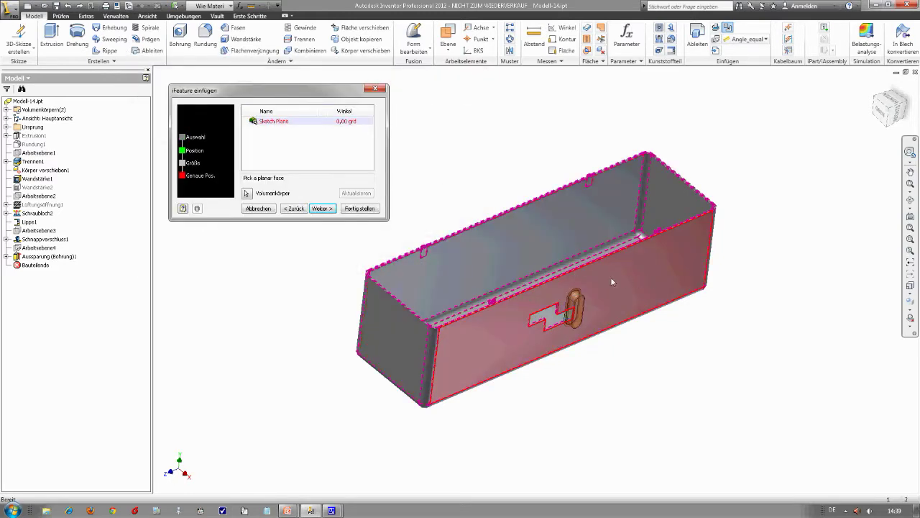
# Place the obround boss on the housing's narrow end face, rotate it to 135 degrees and finish the iFeature.
pyautogui.click(401, 335)
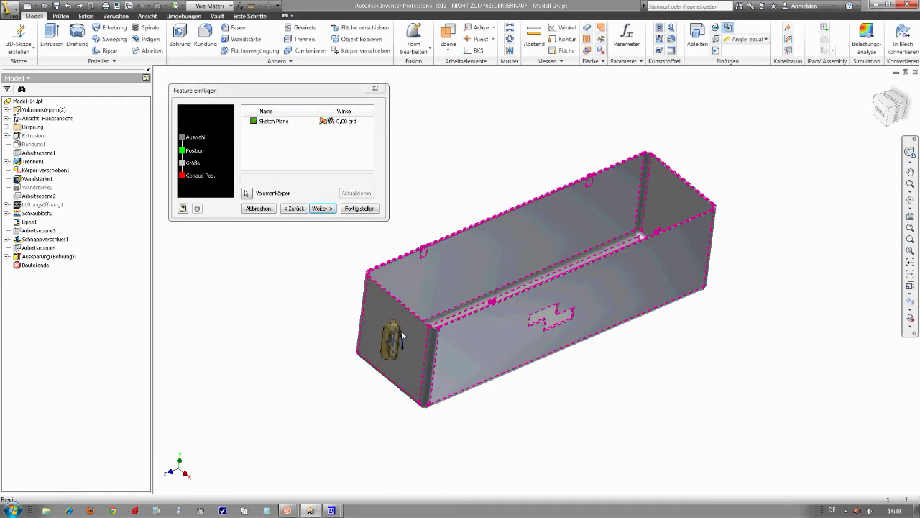
pyautogui.scroll(3, 377, 359)
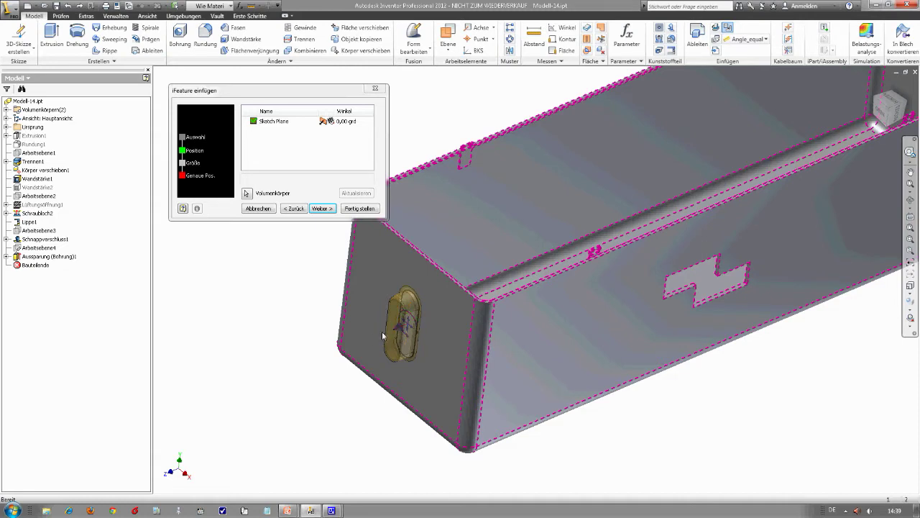
pyautogui.click(407, 326)
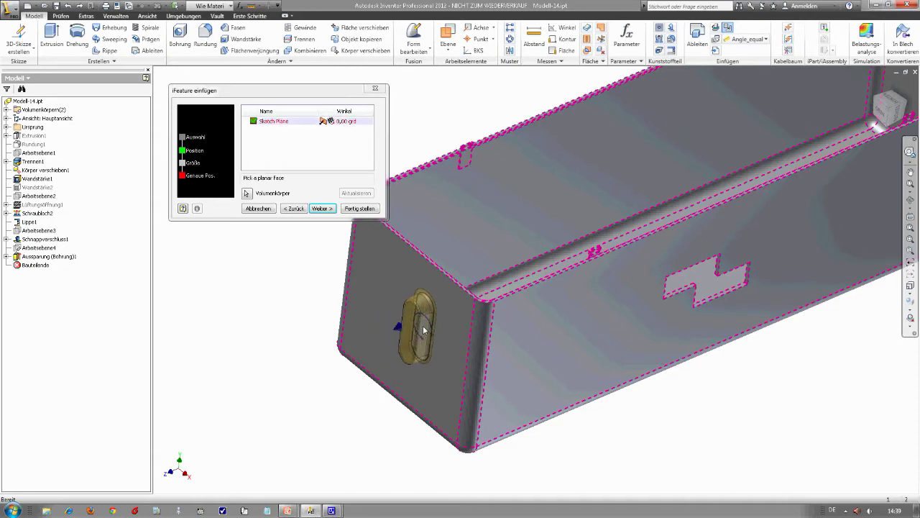
pyautogui.click(433, 336)
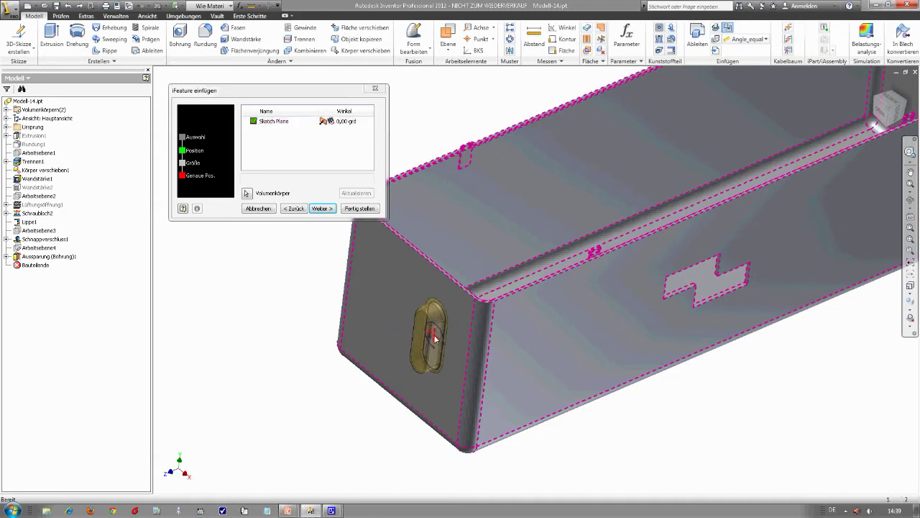
pyautogui.click(442, 341)
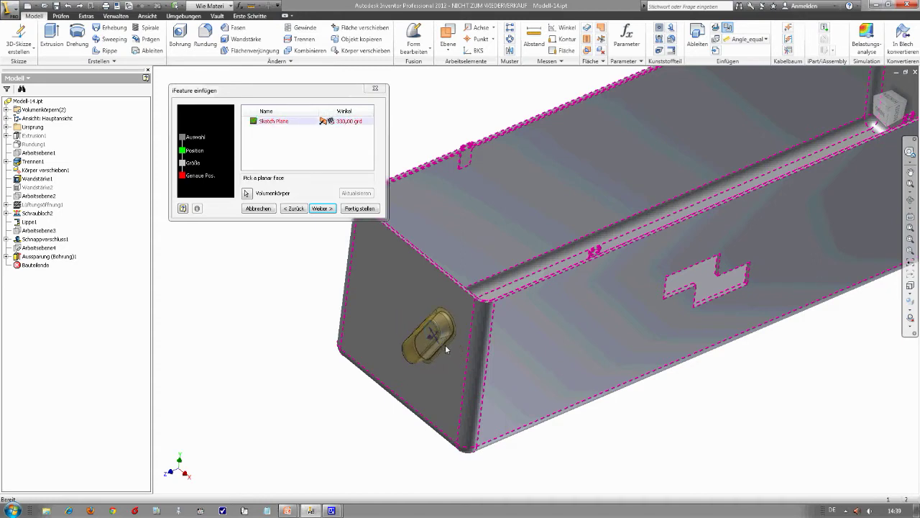
pyautogui.click(399, 287)
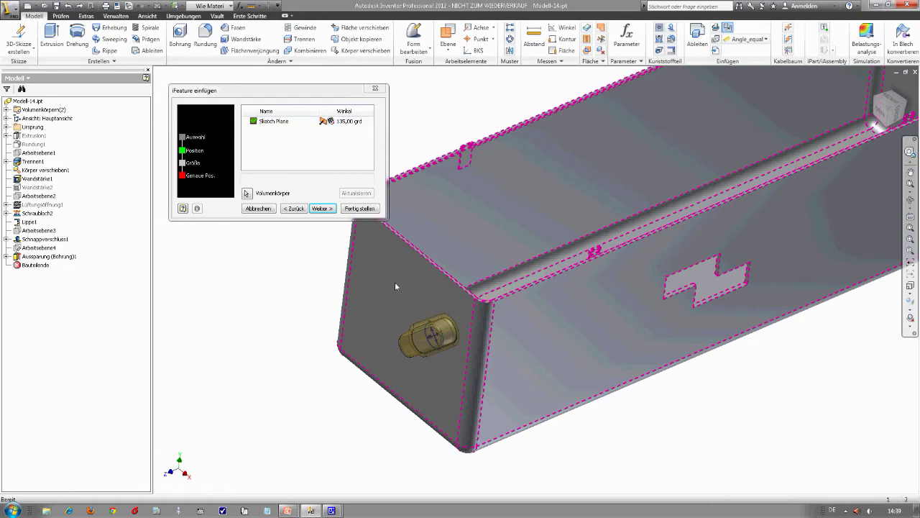
pyautogui.click(359, 208)
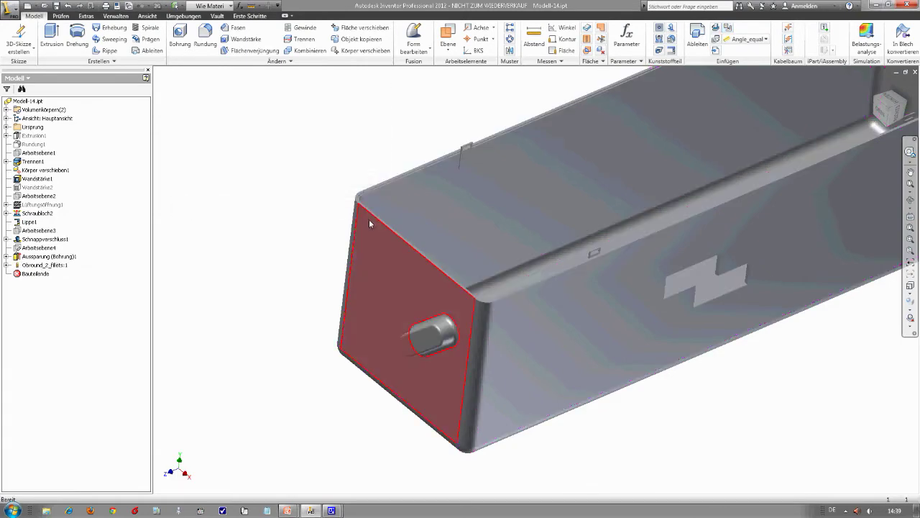
pyautogui.moveTo(394, 291)
pyautogui.keyDown('shift'); pyautogui.mouseDown(button='middle')
pyautogui.moveTo(389, 309)
pyautogui.moveTo(343, 330)
pyautogui.moveTo(438, 289)
pyautogui.moveTo(387, 294)
pyautogui.mouseUp(button='middle'); pyautogui.keyUp('shift')
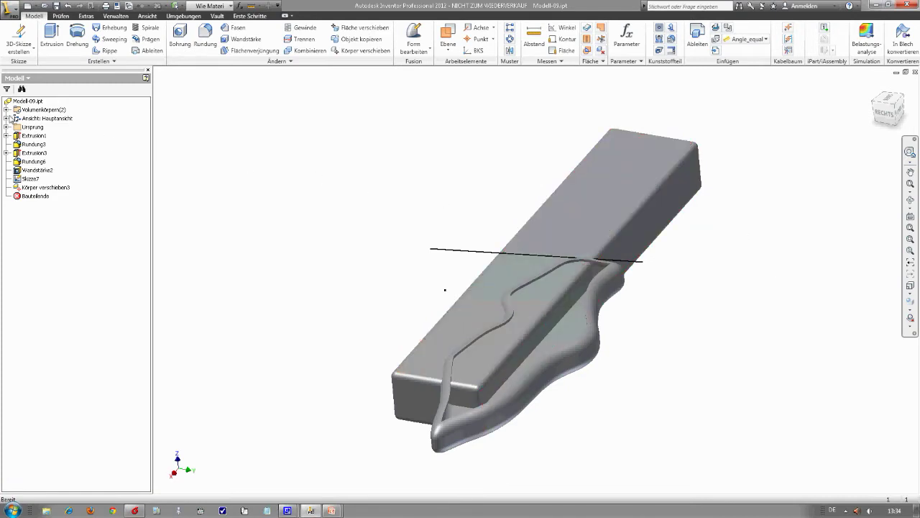
# Combine the curved shell body as base with the rectangular block as tool body, using the intersect operation.
pyautogui.click(6, 110)
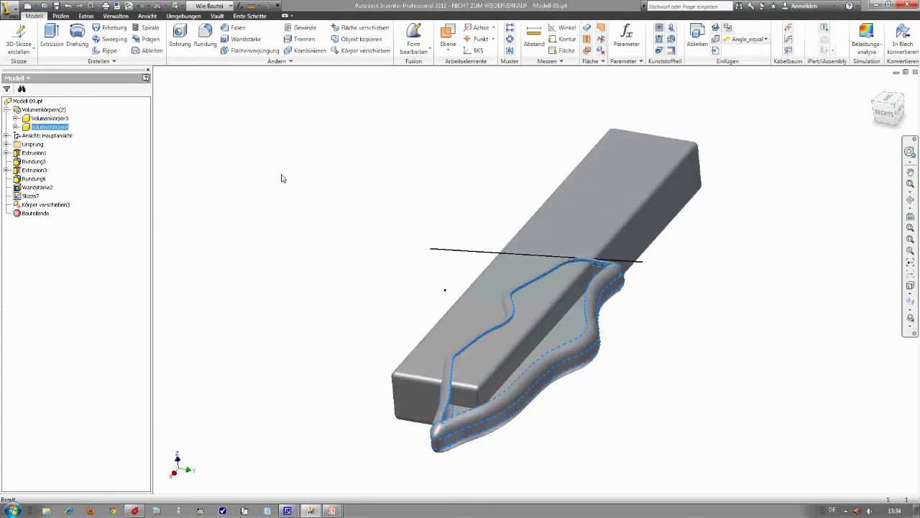
pyautogui.press('alt')
pyautogui.press('alt')
pyautogui.click(302, 52)
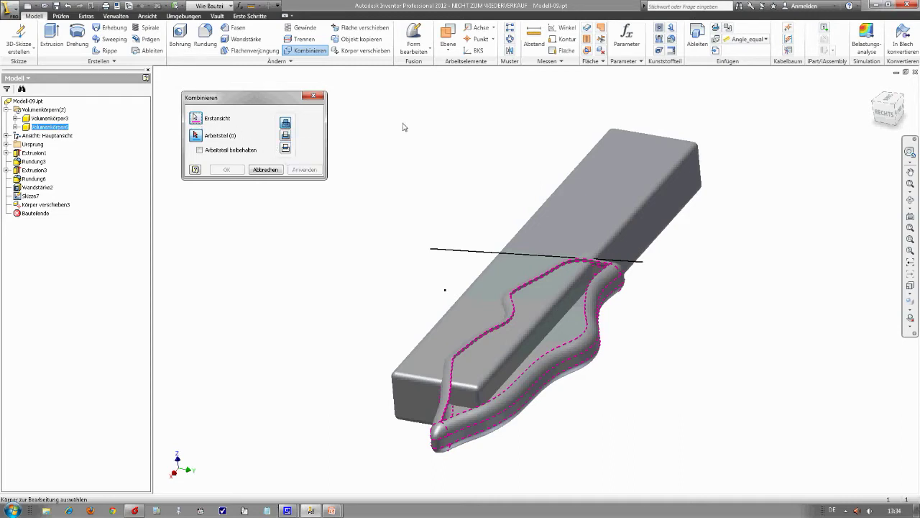
pyautogui.click(603, 169)
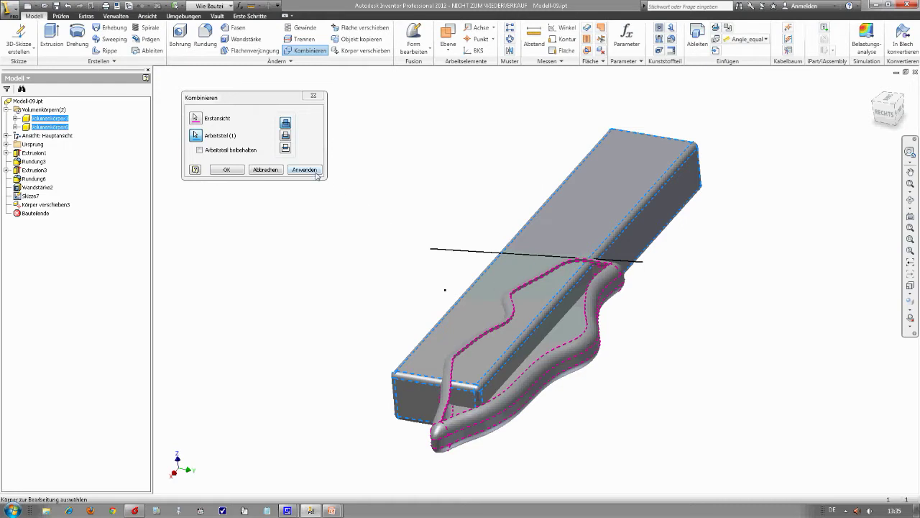
pyautogui.click(285, 148)
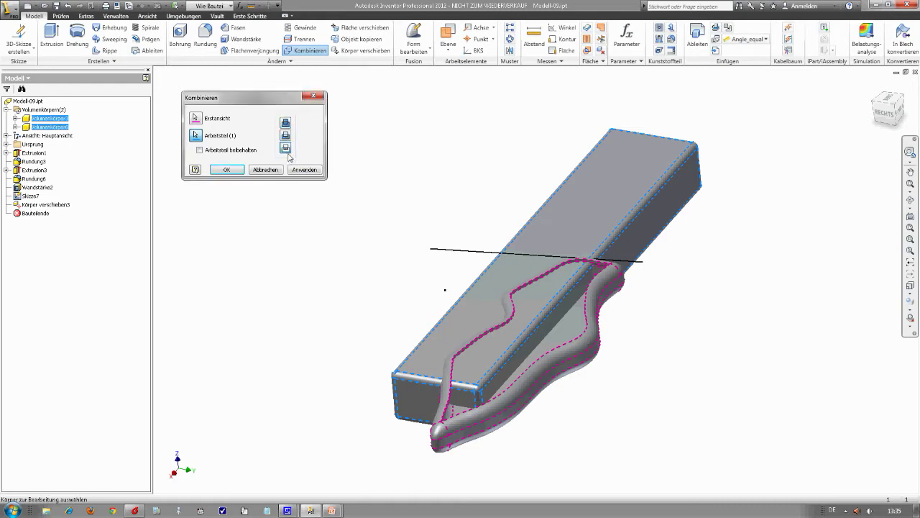
pyautogui.click(227, 171)
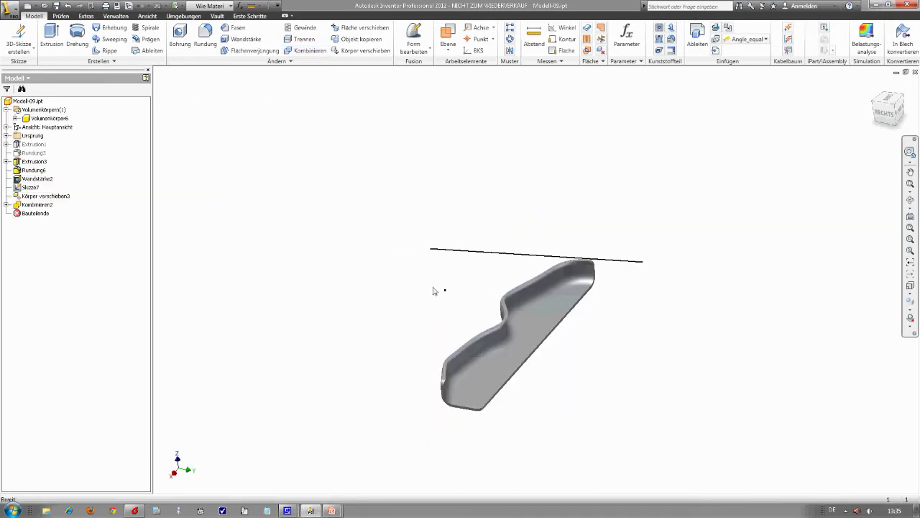
pyautogui.keyDown('shift'); pyautogui.moveTo(410, 281); pyautogui.dragTo(384, 294, button='middle'); pyautogui.keyUp('shift')
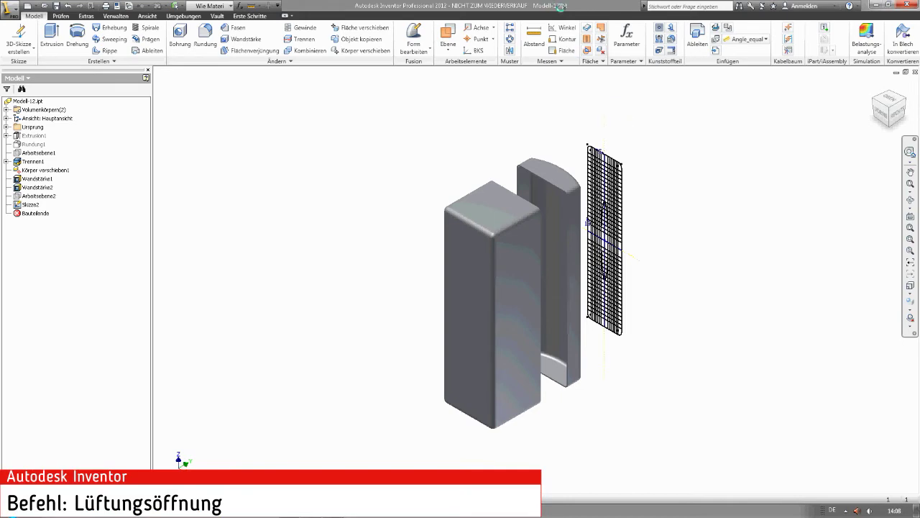
# Start a ventilation opening (Lüftungsöffnung) with the grid sketch's outer outline as boundary profile and the curved lid as target body.
pyautogui.moveTo(621, 171)
pyautogui.keyDown('shift'); pyautogui.mouseDown(button='middle')
pyautogui.moveTo(598, 220)
pyautogui.moveTo(581, 204)
pyautogui.moveTo(576, 174)
pyautogui.moveTo(610, 129)
pyautogui.moveTo(597, 143)
pyautogui.moveTo(520, 139)
pyautogui.moveTo(480, 151)
pyautogui.moveTo(501, 174)
pyautogui.mouseUp(button='middle'); pyautogui.keyUp('shift')
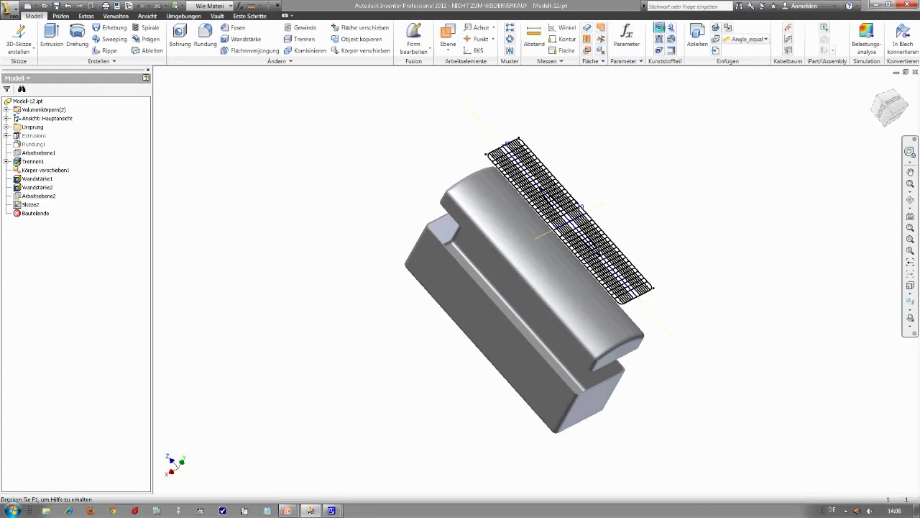
pyautogui.click(659, 27)
pyautogui.moveTo(595, 161); pyautogui.dragTo(262, 101)
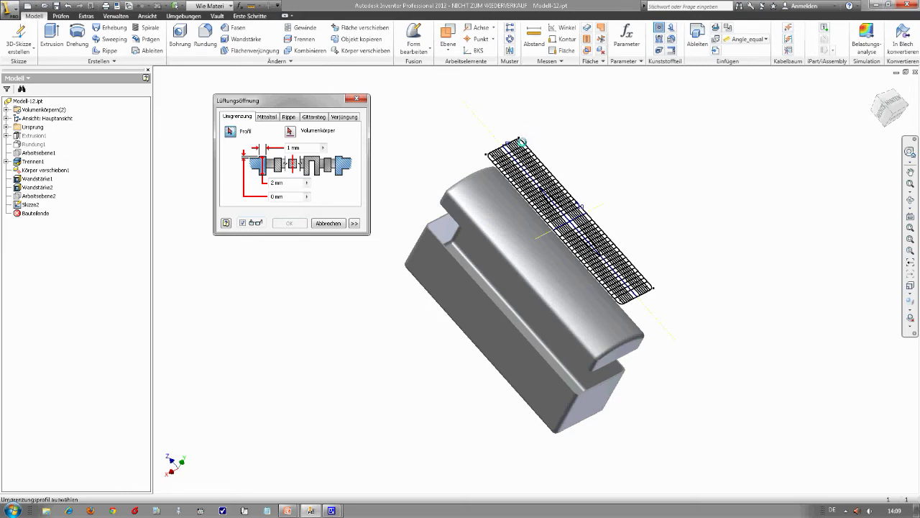
pyautogui.click(517, 137)
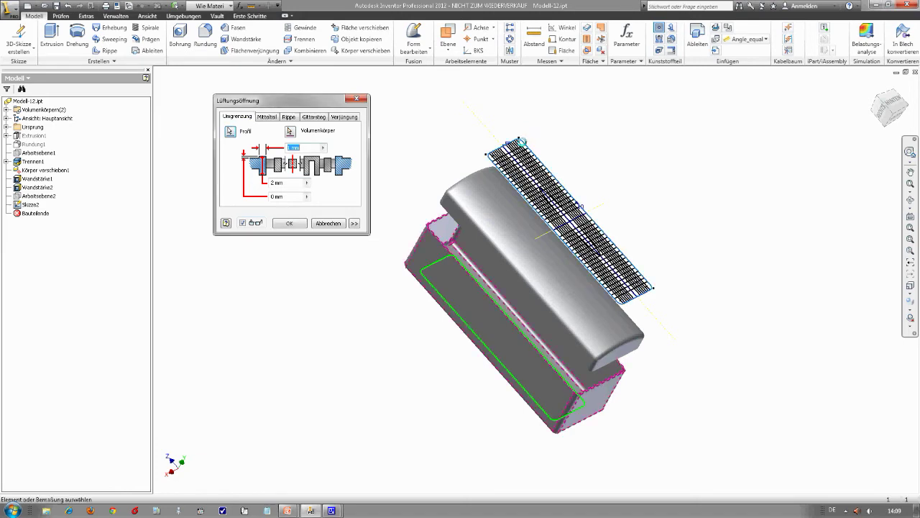
pyautogui.click(290, 129)
pyautogui.click(468, 191)
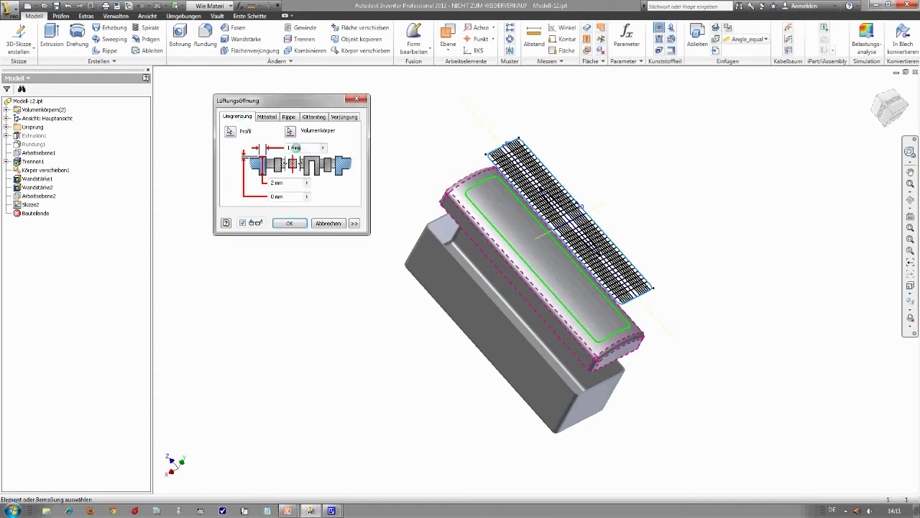
# Set the ventilation opening's boundary thickness to 5 mm, its height to 5 mm and its outside height to 1 mm.
pyautogui.write('5')
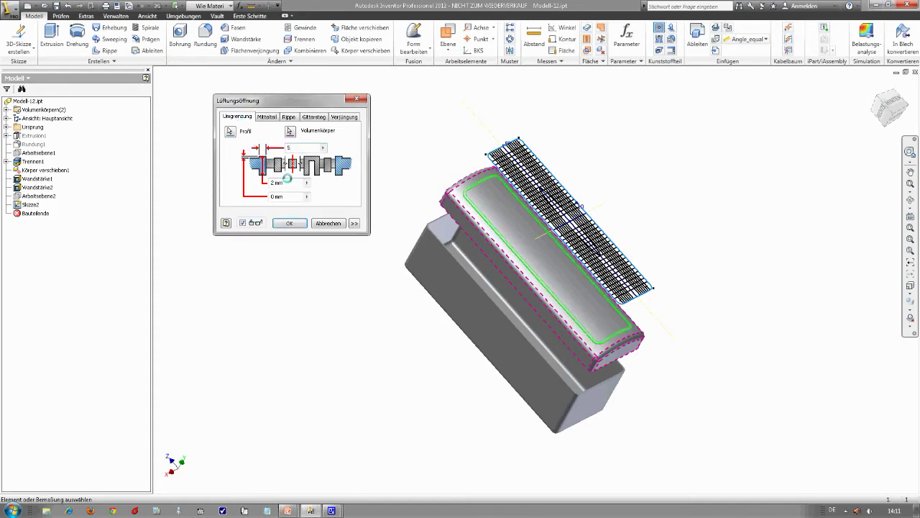
pyautogui.click(265, 182)
pyautogui.write('5')
pyautogui.click(285, 195)
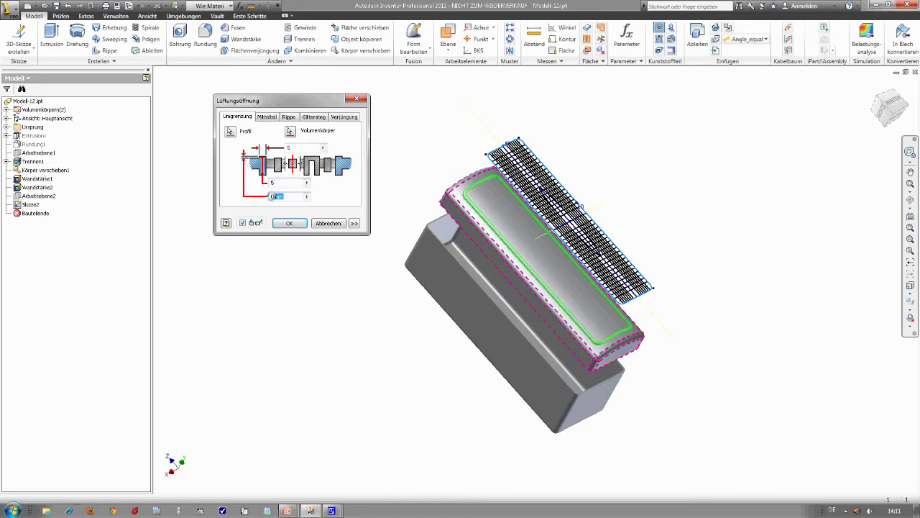
pyautogui.write('1')
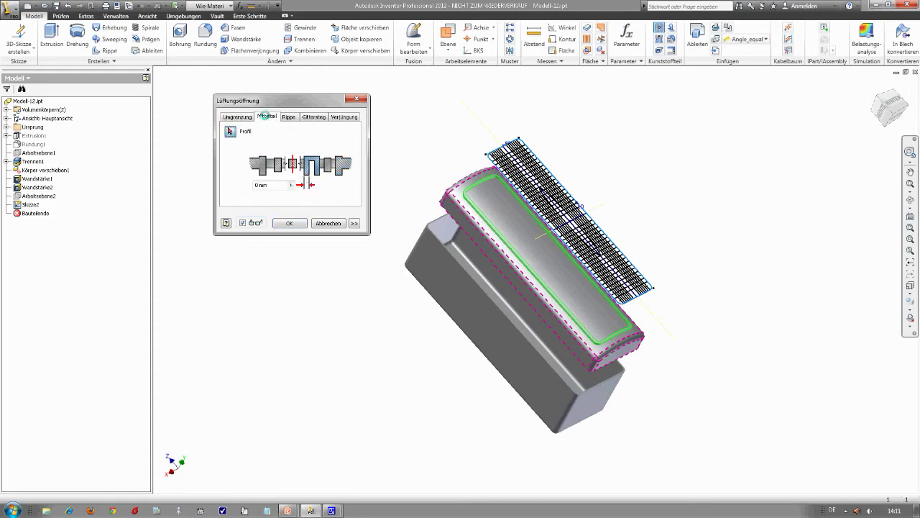
# Use the narrow ellipse in the middle of the grid sketch as the island (Mittelteil) profile, with a thickness of 1 mm.
pyautogui.moveTo(273, 185); pyautogui.dragTo(232, 184)
pyautogui.scroll(-8, 575, 211)
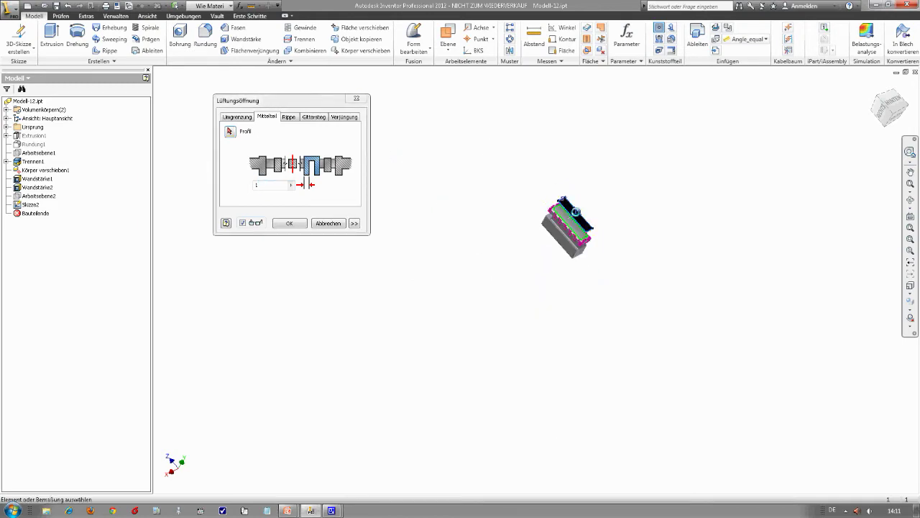
pyautogui.scroll(10, 575, 211)
pyautogui.scroll(-2, 575, 211)
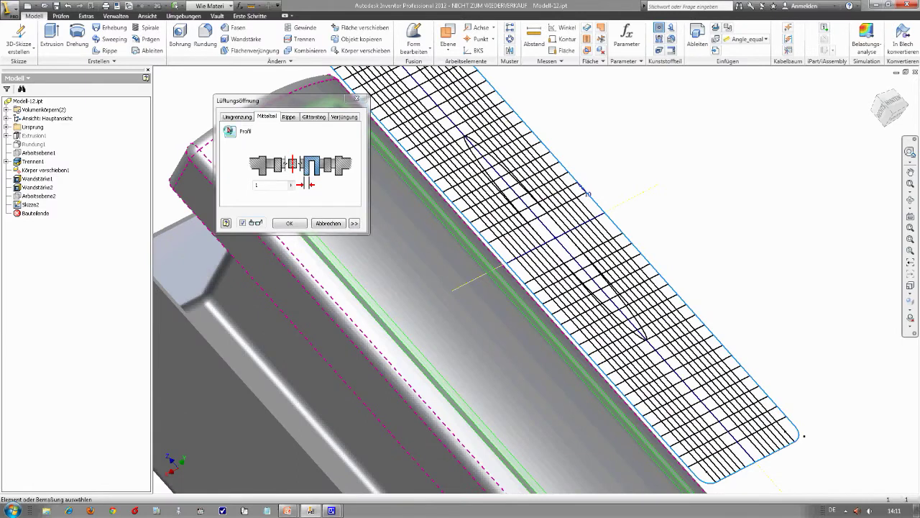
pyautogui.click(229, 131)
pyautogui.click(474, 142)
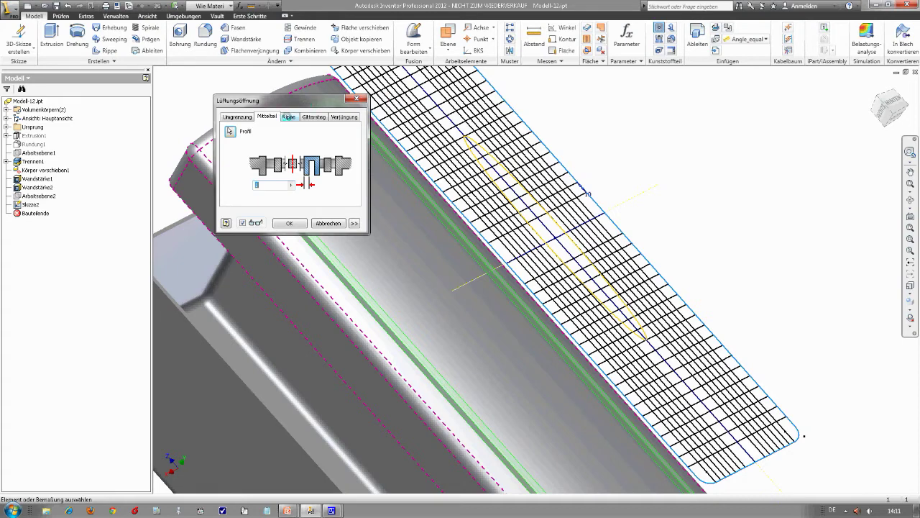
# Select all lengthwise and crosswise grid lines of the sketch as the rib (Rippe) profile.
pyautogui.click(288, 116)
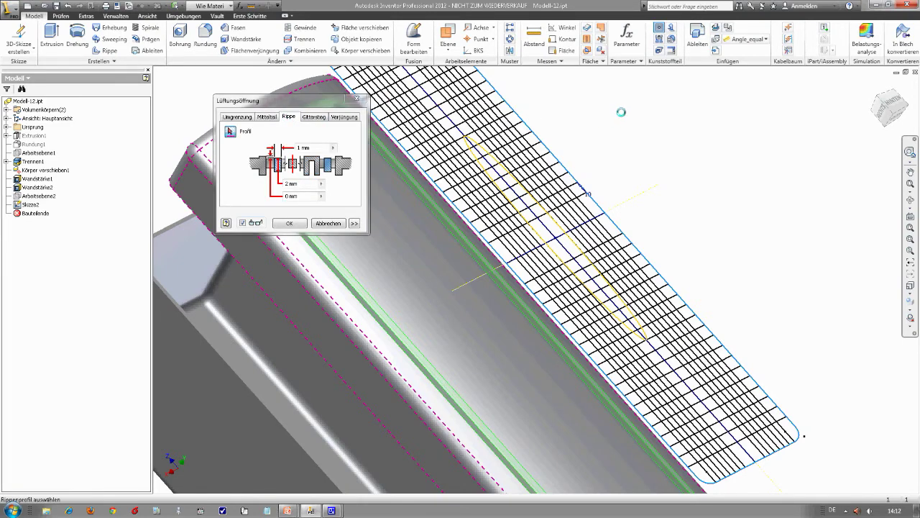
pyautogui.click(891, 101)
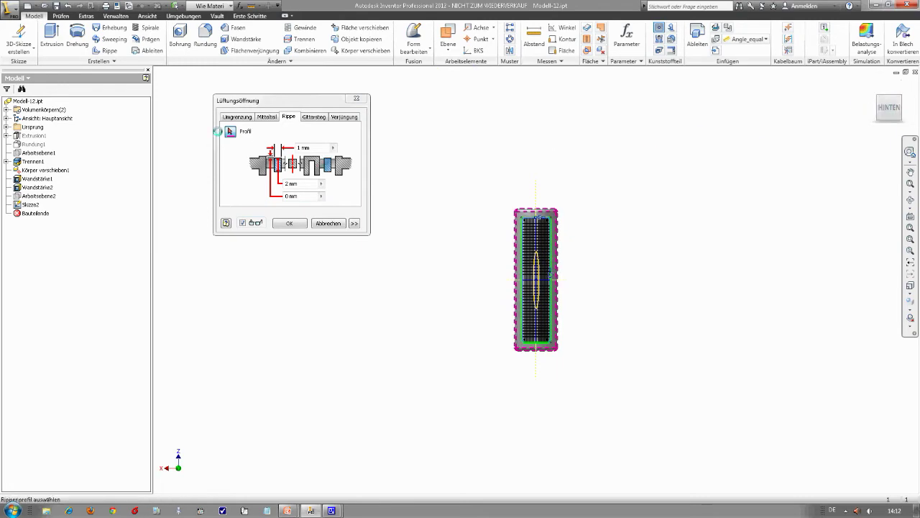
pyautogui.scroll(5, 565, 225)
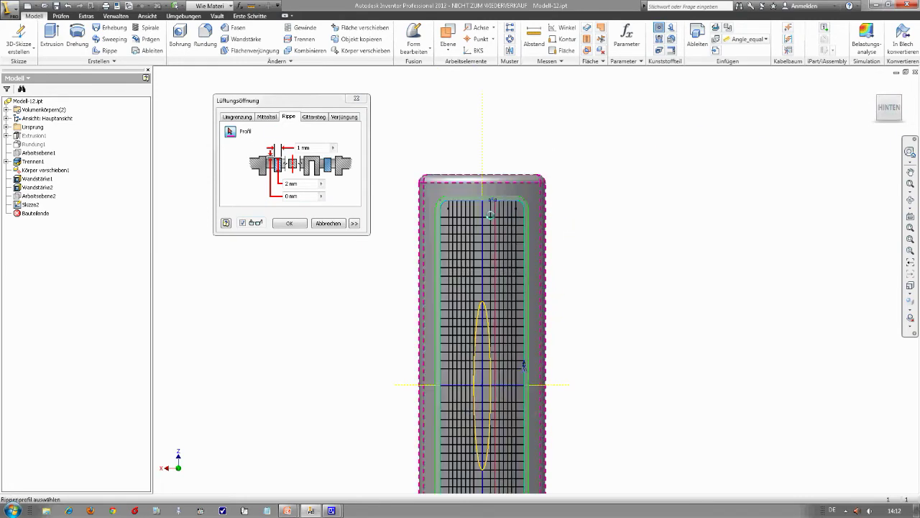
pyautogui.scroll(2, 483, 213)
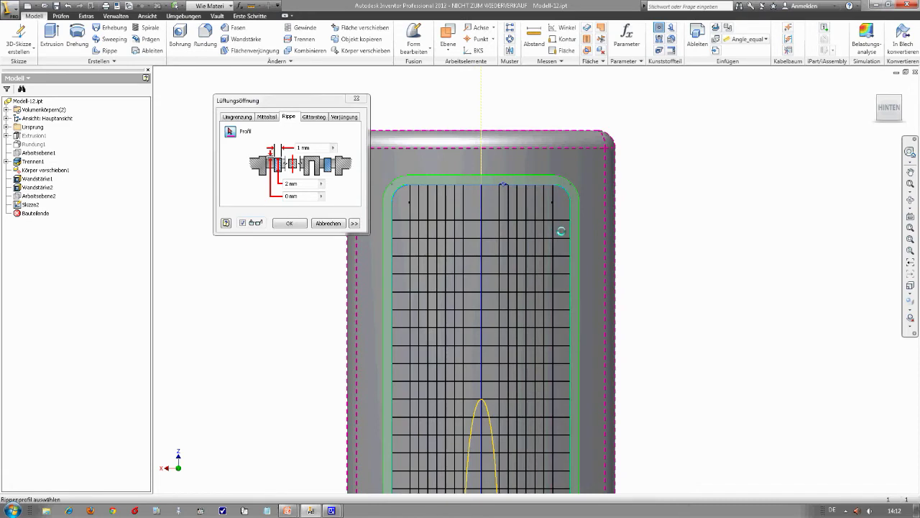
pyautogui.click(408, 218)
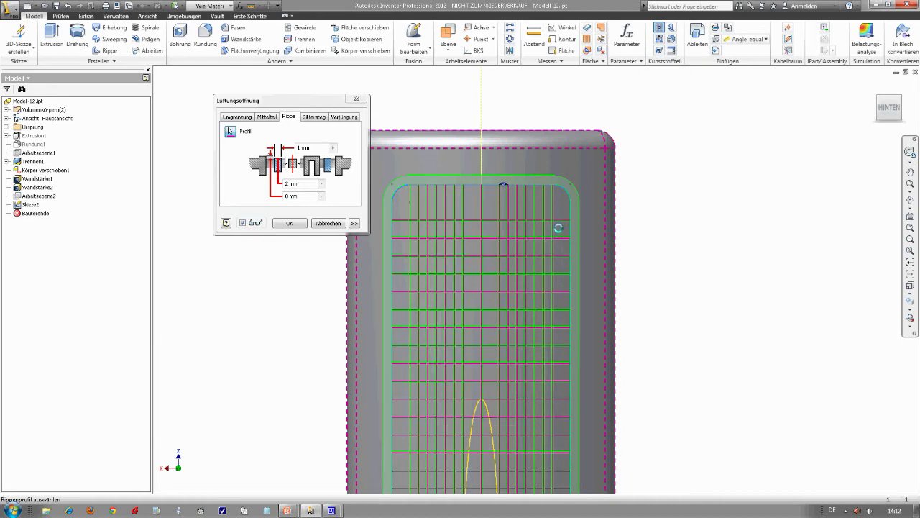
pyautogui.scroll(3, 558, 228)
pyautogui.scroll(-7, 558, 227)
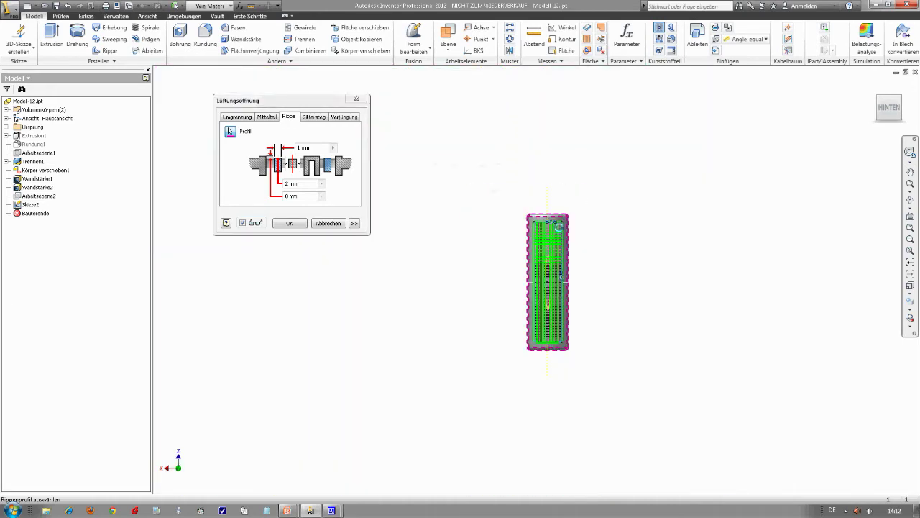
pyautogui.scroll(7, 570, 323)
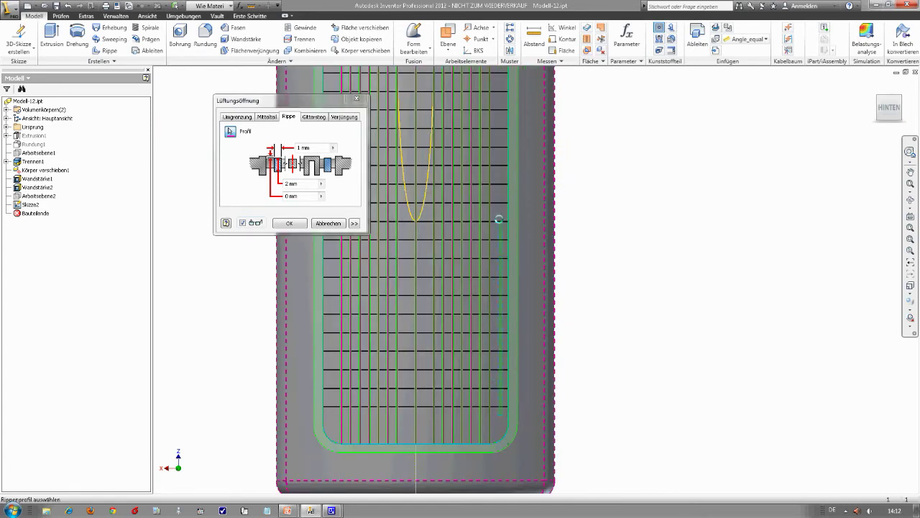
pyautogui.click(495, 70)
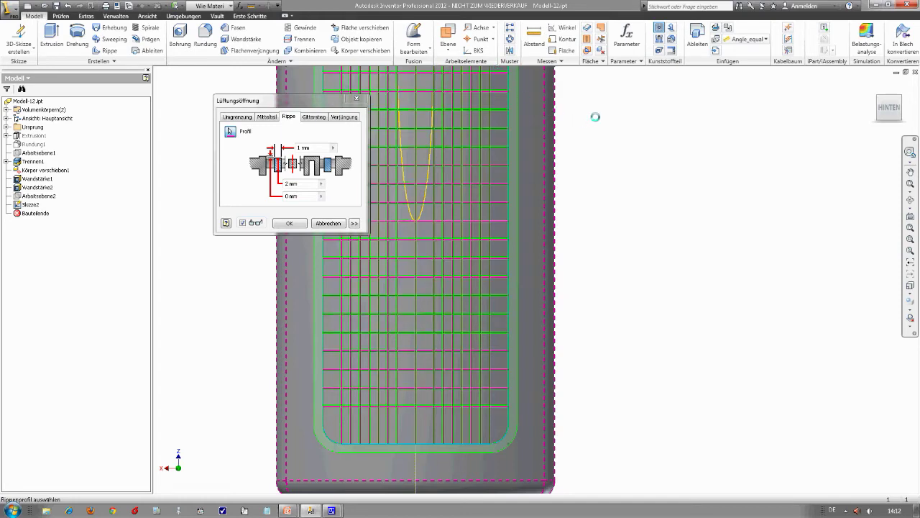
pyautogui.moveTo(609, 113); pyautogui.dragTo(635, 448, button='middle')
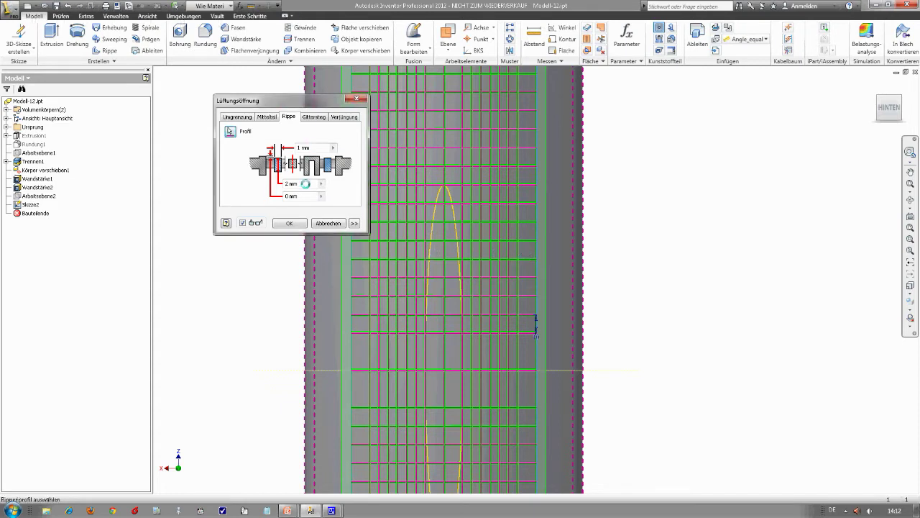
# Set the rib height to 3,5 mm and create the ventilation opening in the lid.
pyautogui.write('3,5')
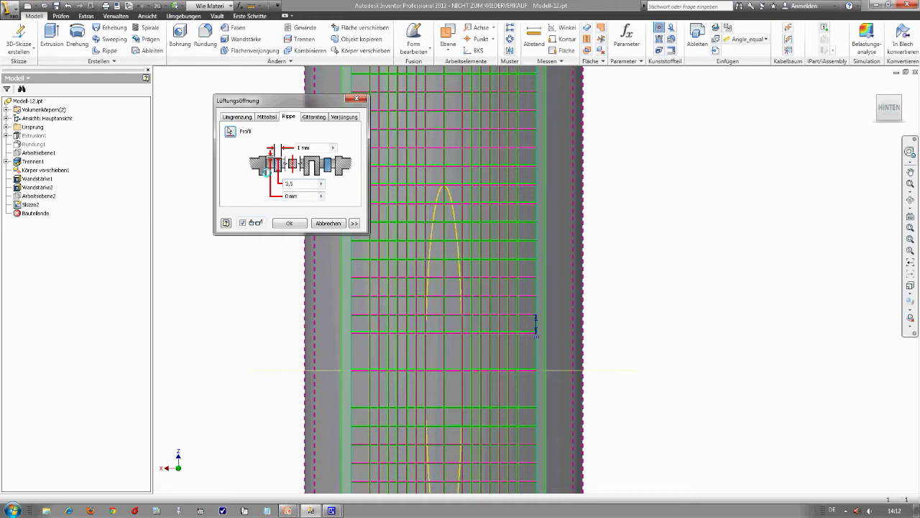
pyautogui.click(289, 183)
pyautogui.click(287, 223)
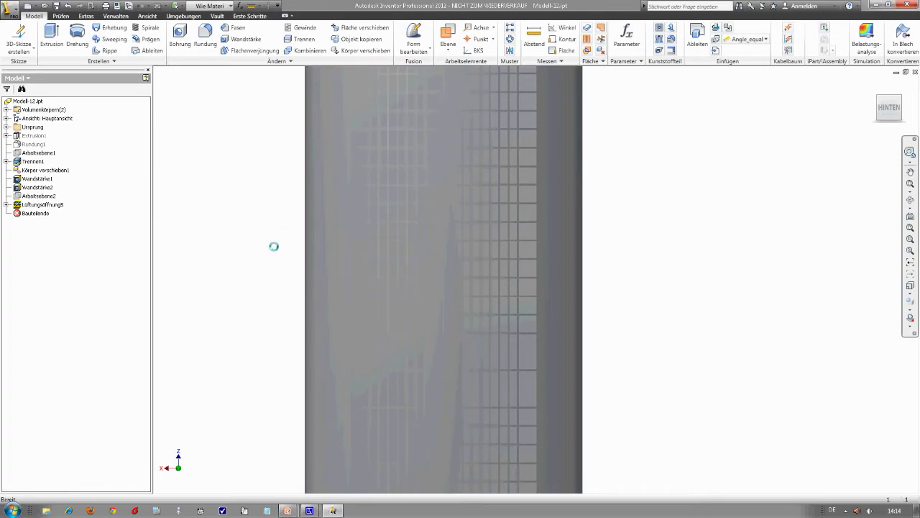
pyautogui.keyDown('shift'); pyautogui.moveTo(249, 268); pyautogui.dragTo(273, 264, button='middle'); pyautogui.keyUp('shift')
pyautogui.scroll(5, 276, 263)
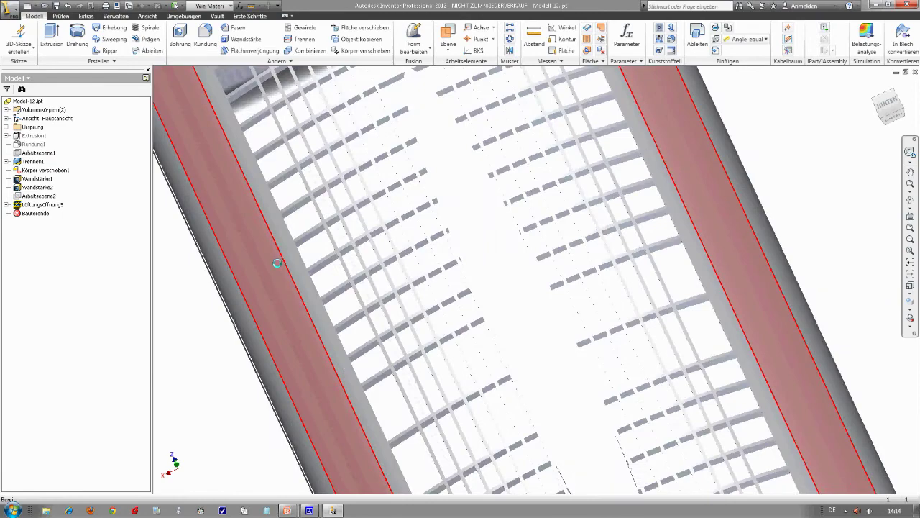
pyautogui.scroll(-5, 277, 263)
pyautogui.scroll(-3, 257, 300)
pyautogui.keyDown('shift'); pyautogui.moveTo(246, 305); pyautogui.dragTo(323, 287, button='middle'); pyautogui.keyUp('shift')
pyautogui.scroll(3, 312, 306)
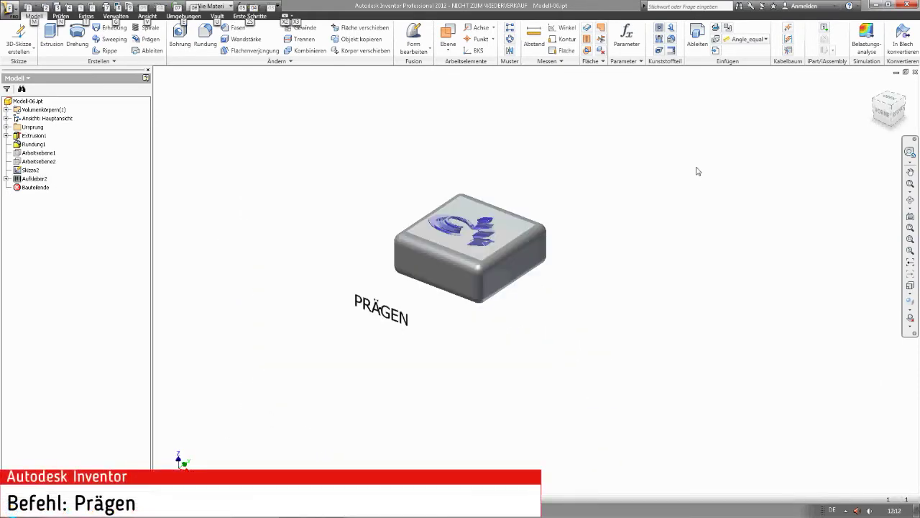
# Start embossing (Prägen) the PRÄGEN sketch text, wrapped onto the block's front face beside the text, with the direction reversed towards the block.
pyautogui.press('Escape')
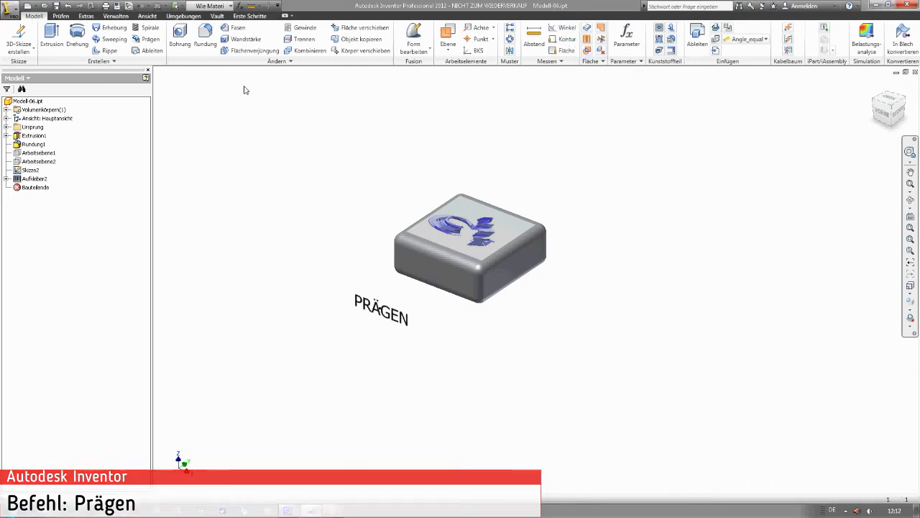
pyautogui.click(147, 39)
pyautogui.moveTo(213, 111); pyautogui.dragTo(210, 150)
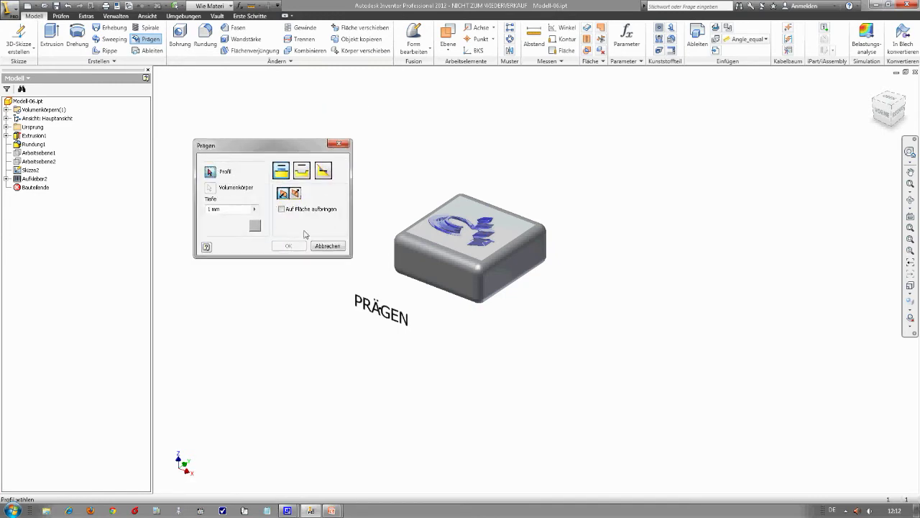
pyautogui.click(364, 305)
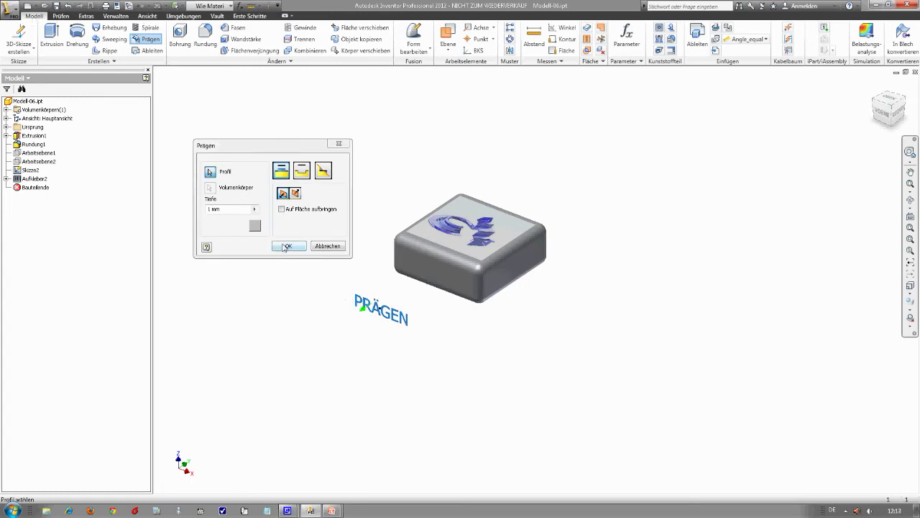
pyautogui.click(283, 212)
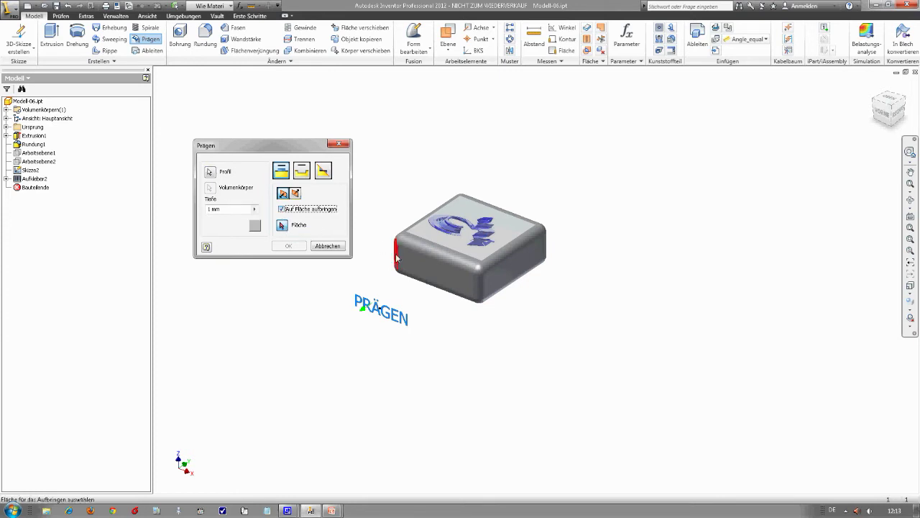
pyautogui.click(417, 269)
pyautogui.press('alt')
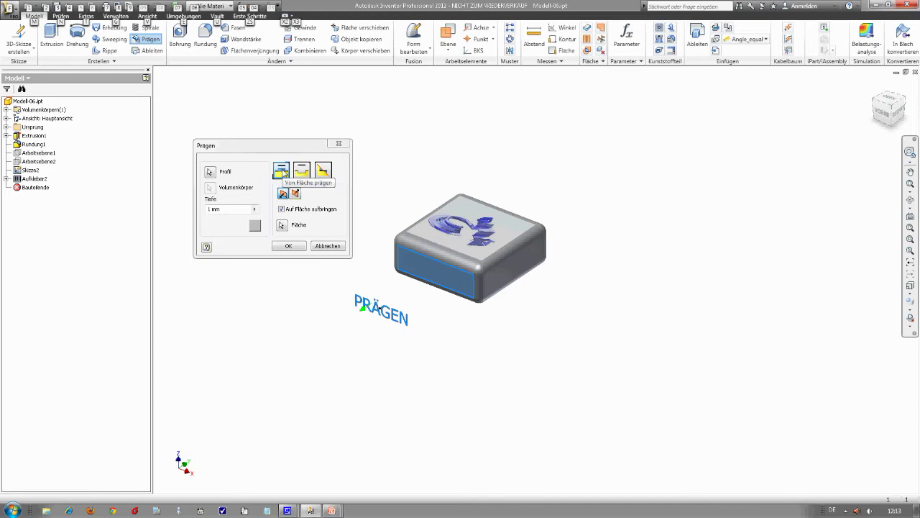
pyautogui.click(296, 194)
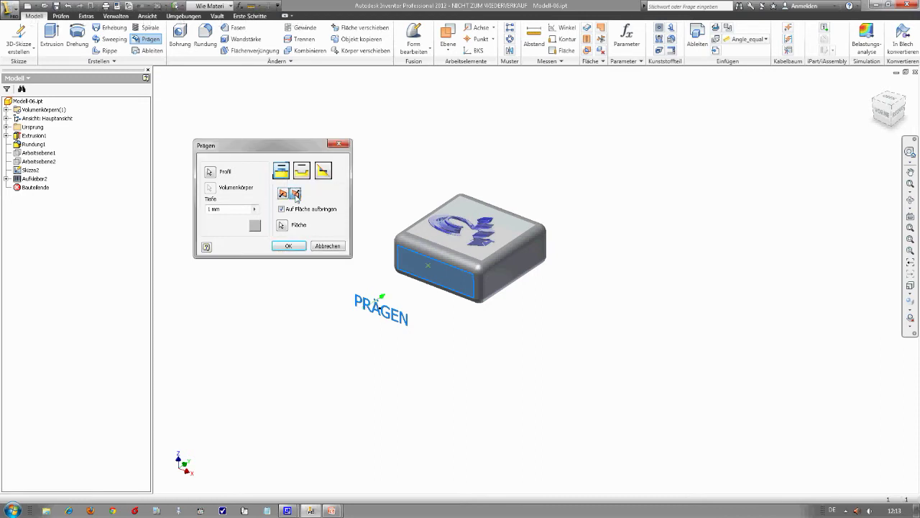
# Set the emboss depth to 2 mm and its colour to Rot, and create the embossed text.
pyautogui.doubleClick(219, 209)
pyautogui.click(254, 226)
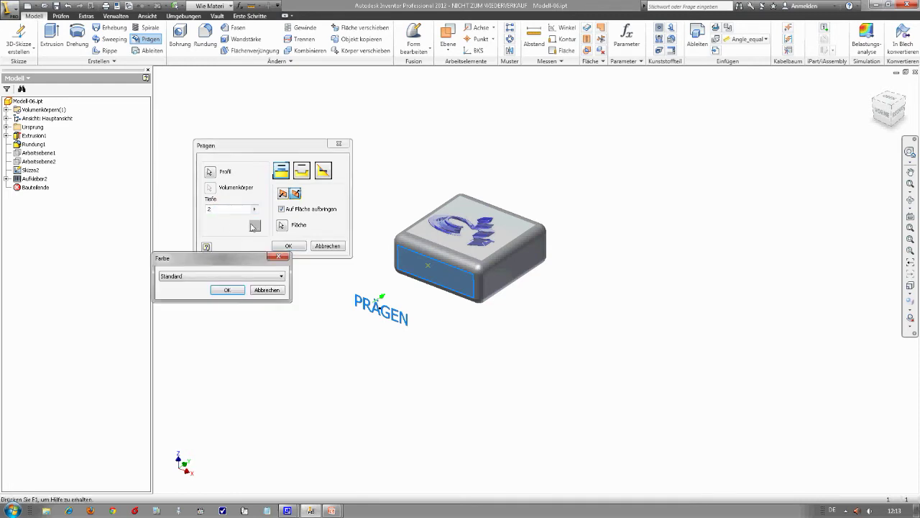
pyautogui.click(227, 277)
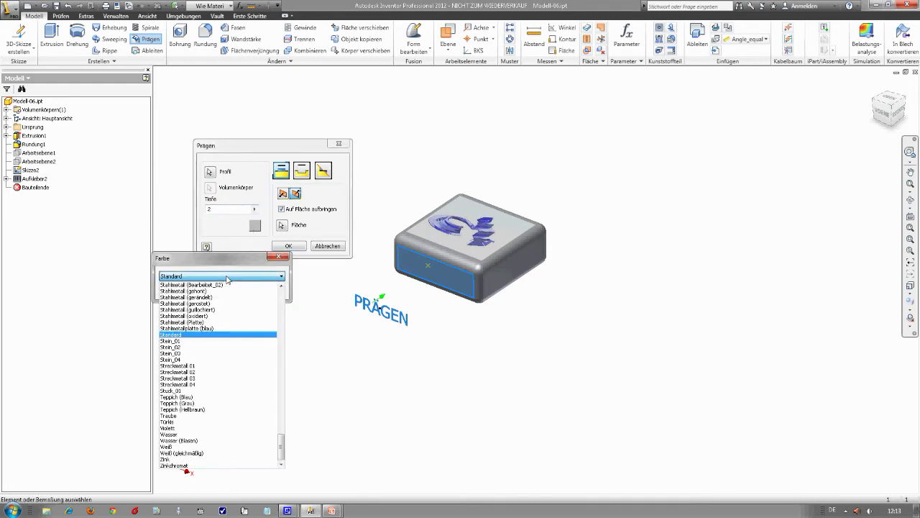
pyautogui.press('pageup')
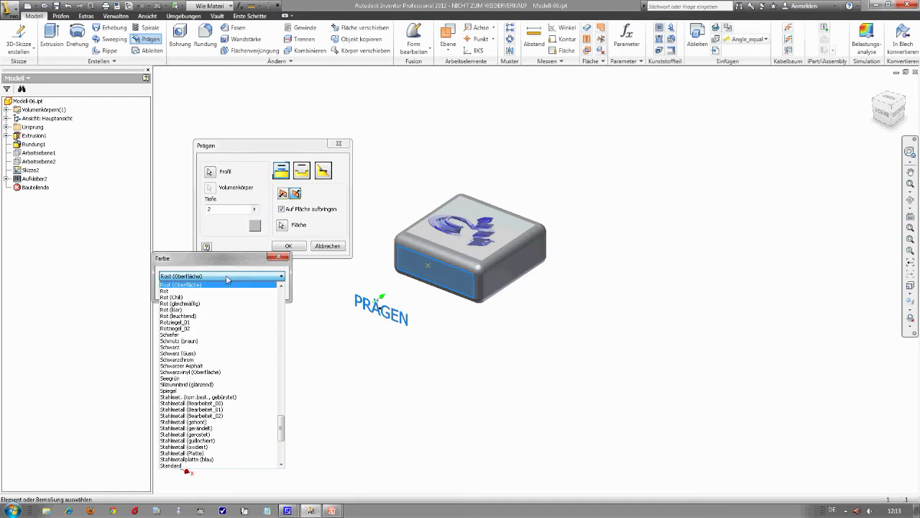
pyautogui.click(201, 291)
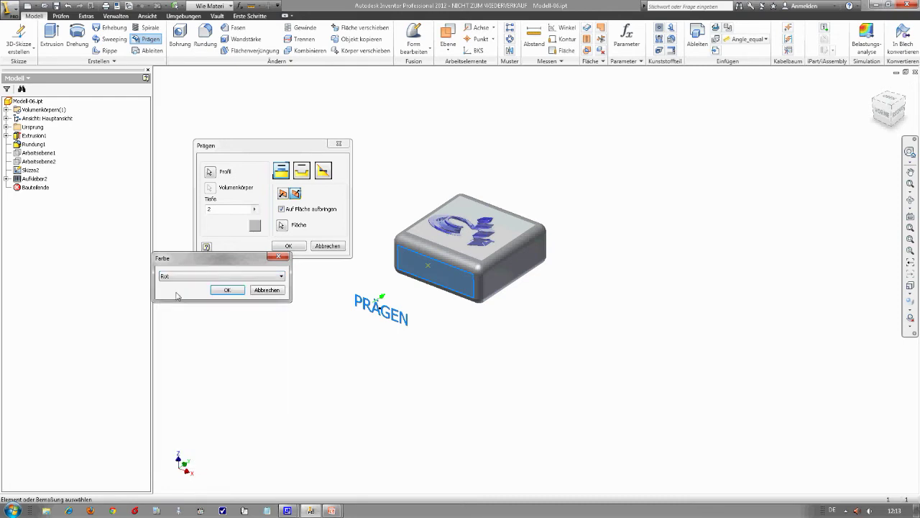
pyautogui.click(225, 293)
pyautogui.click(291, 247)
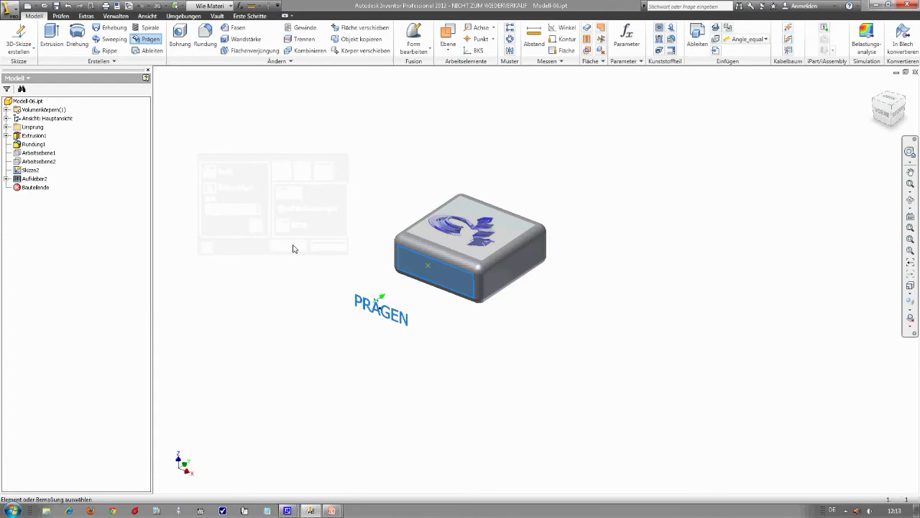
# Edit the PRÄGEN text feature so that it is engraved from the face (Von Fläche gravieren).
pyautogui.scroll(-5, 453, 287)
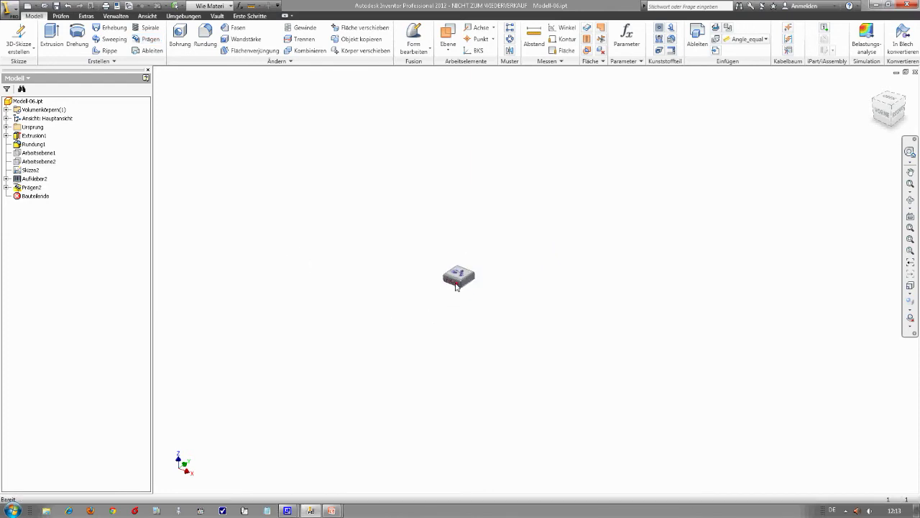
pyautogui.scroll(10, 455, 286)
pyautogui.moveTo(435, 290); pyautogui.dragTo(529, 345, button='middle')
pyautogui.keyDown('shift'); pyautogui.moveTo(391, 382); pyautogui.dragTo(274, 364, button='middle'); pyautogui.keyUp('shift')
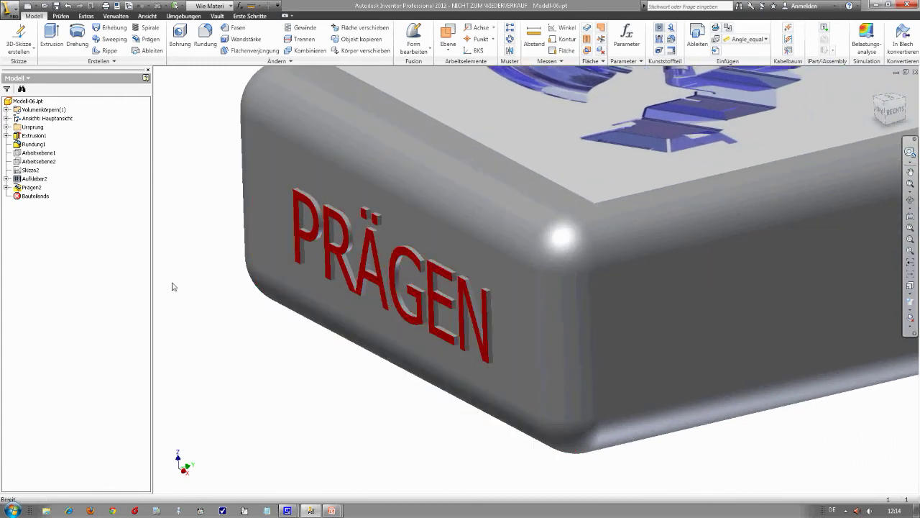
pyautogui.doubleClick(16, 188)
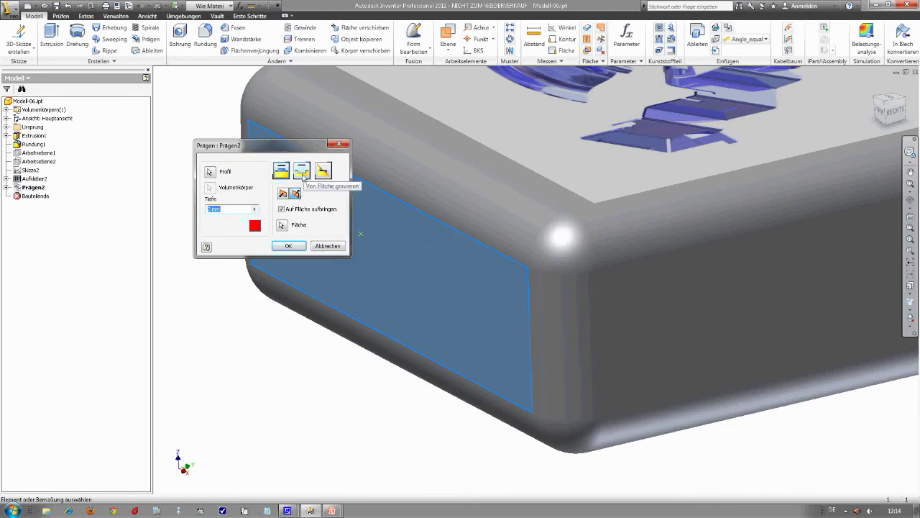
pyautogui.click(303, 175)
pyautogui.click(289, 246)
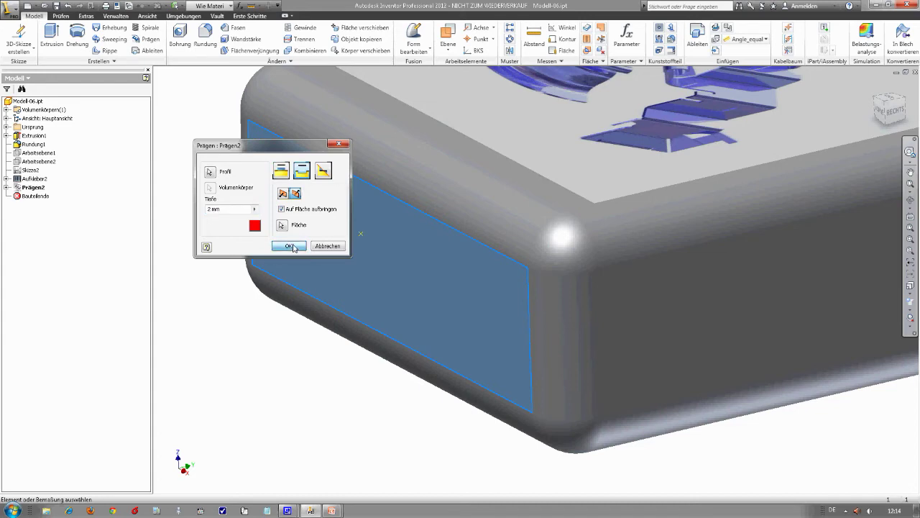
pyautogui.moveTo(269, 360)
pyautogui.keyDown('shift'); pyautogui.mouseDown(button='middle')
pyautogui.moveTo(261, 360)
pyautogui.moveTo(284, 354)
pyautogui.moveTo(268, 350)
pyautogui.mouseUp(button='middle'); pyautogui.keyUp('shift')
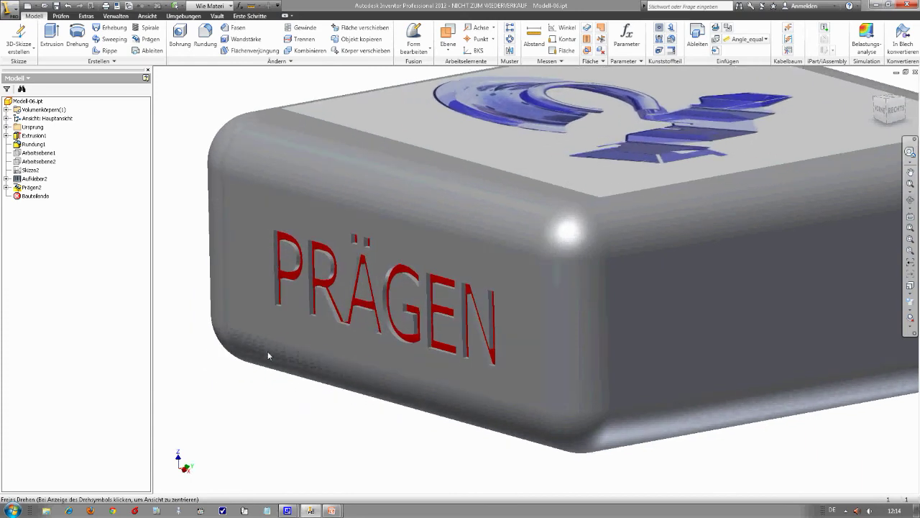
pyautogui.click(264, 401)
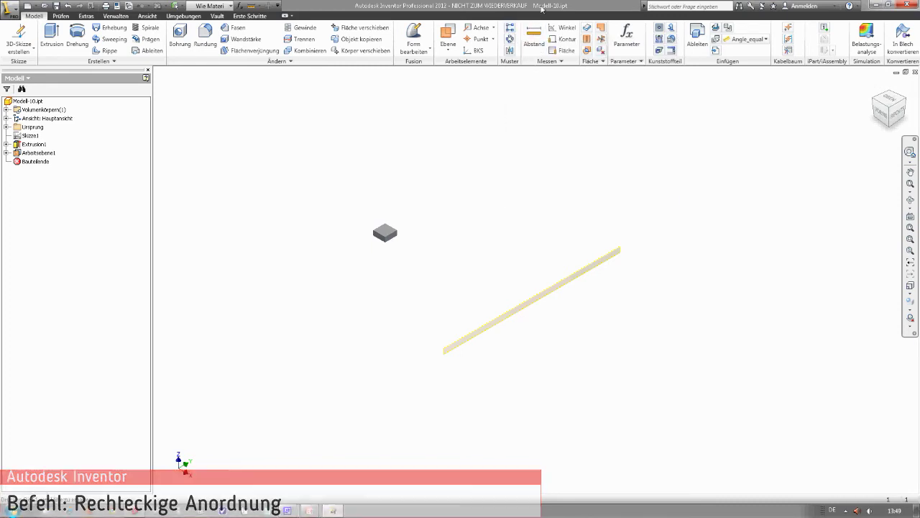
# Start a rectangular pattern (Rechteckige Anordnung) of the extruded block, with its front-left upper edge as the first direction.
pyautogui.click(511, 28)
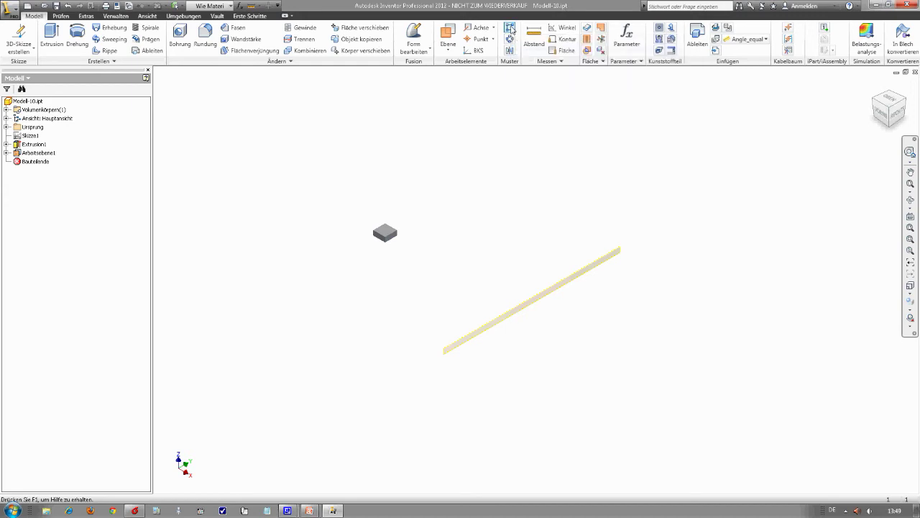
pyautogui.moveTo(389, 342); pyautogui.dragTo(655, 172)
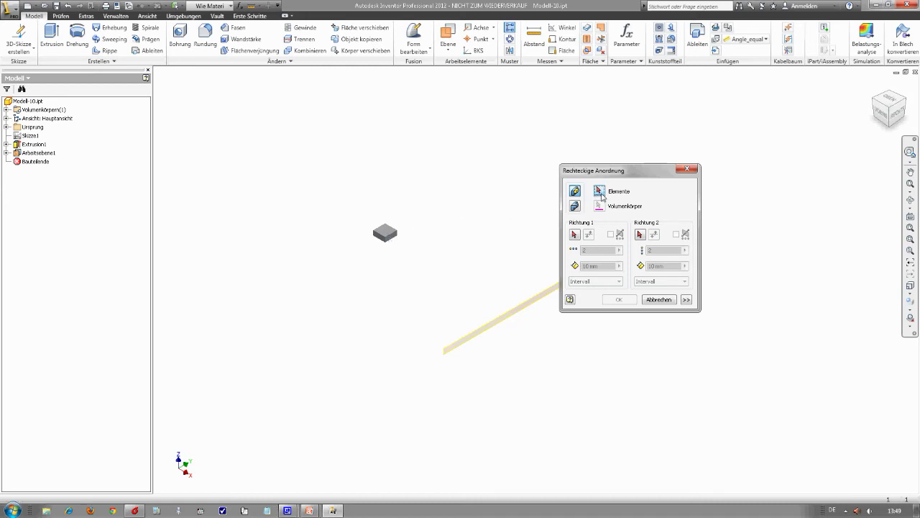
pyautogui.click(392, 236)
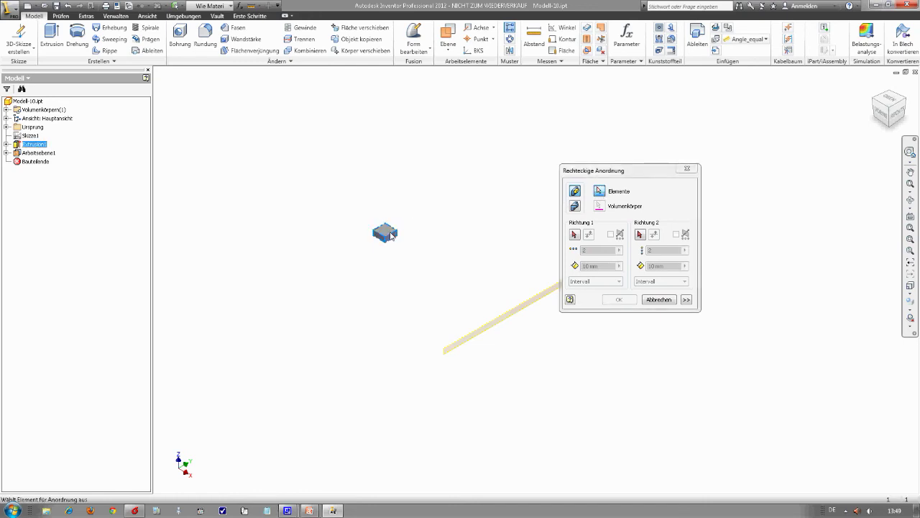
pyautogui.click(574, 235)
pyautogui.scroll(-2, 402, 246)
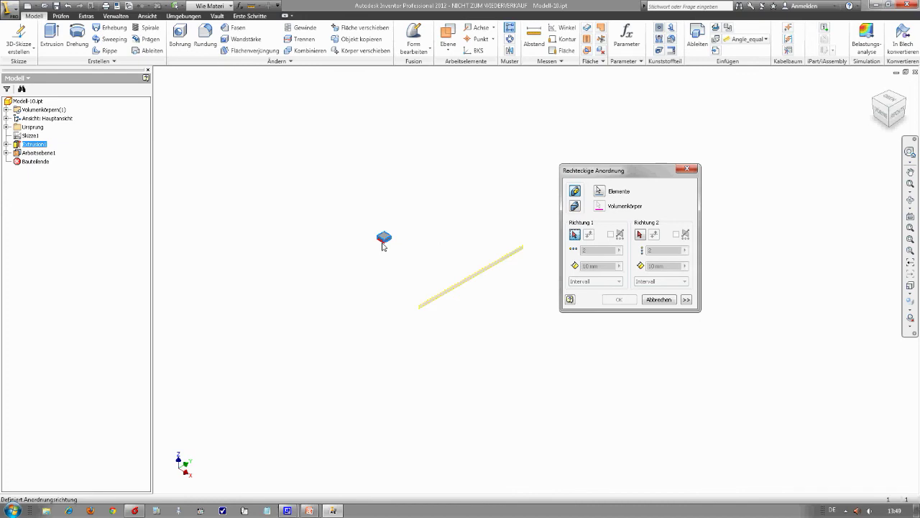
pyautogui.scroll(6, 384, 242)
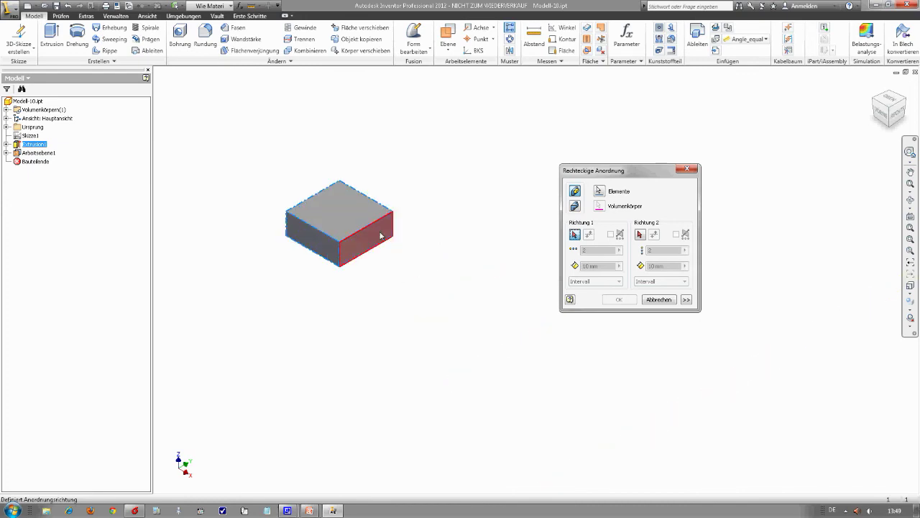
pyautogui.click(329, 236)
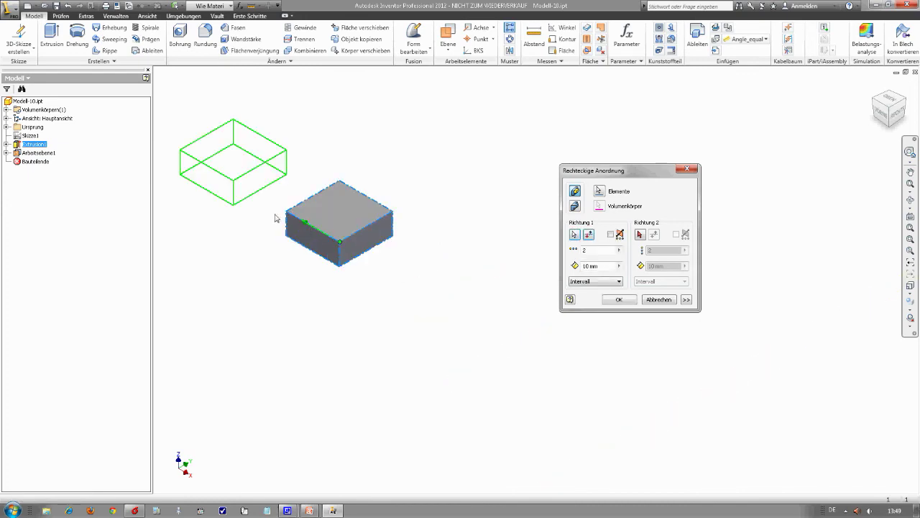
pyautogui.scroll(-3, 270, 229)
pyautogui.moveTo(267, 228); pyautogui.dragTo(407, 227, button='middle')
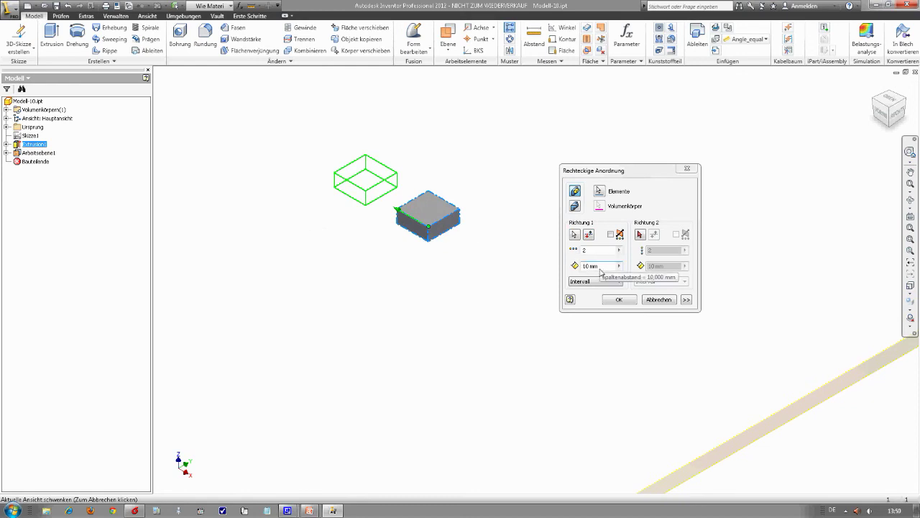
# Add a reversed second direction along the block's front-right edge and create the pattern with 2 instances at 10 mm spacing each way.
pyautogui.click(640, 234)
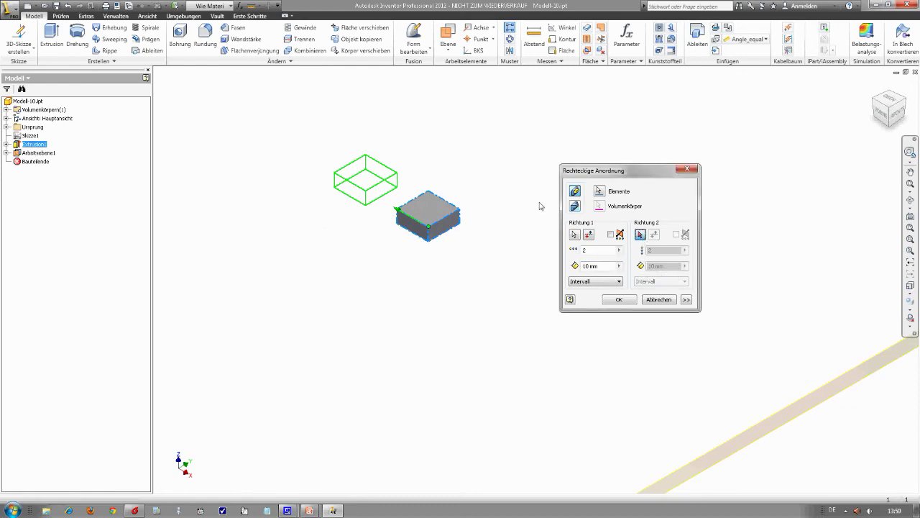
pyautogui.click(447, 220)
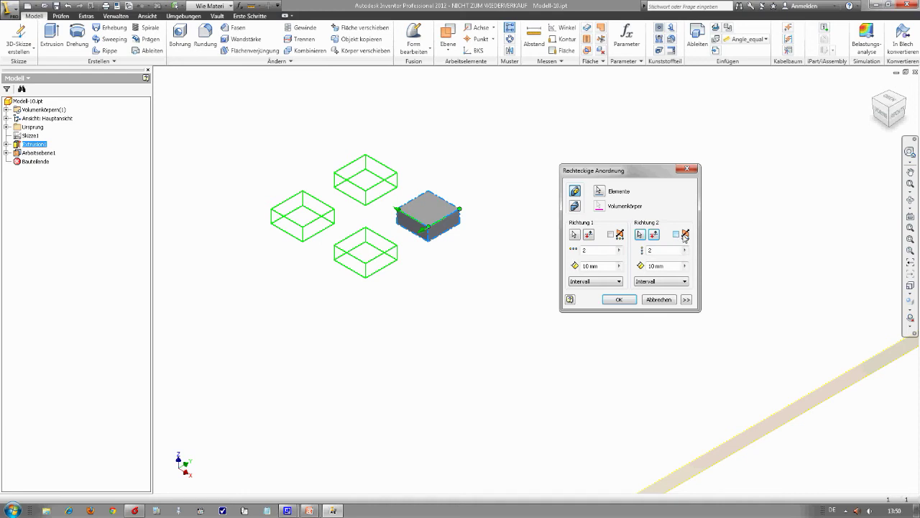
pyautogui.click(656, 236)
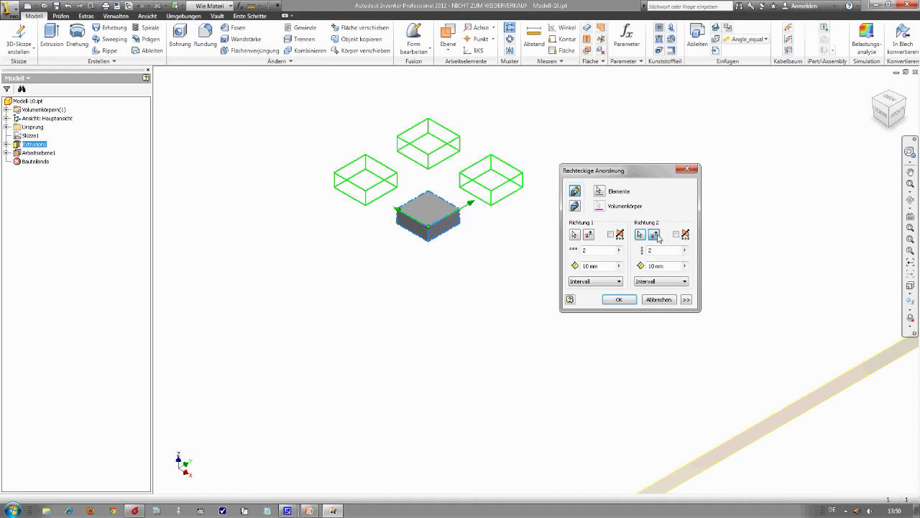
pyautogui.click(614, 300)
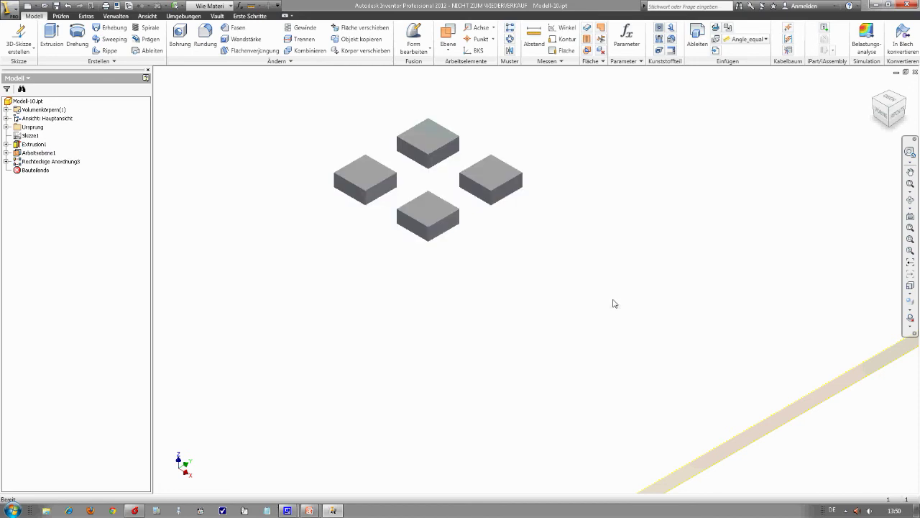
pyautogui.scroll(-2, 615, 303)
pyautogui.moveTo(615, 302); pyautogui.dragTo(524, 314, button='middle')
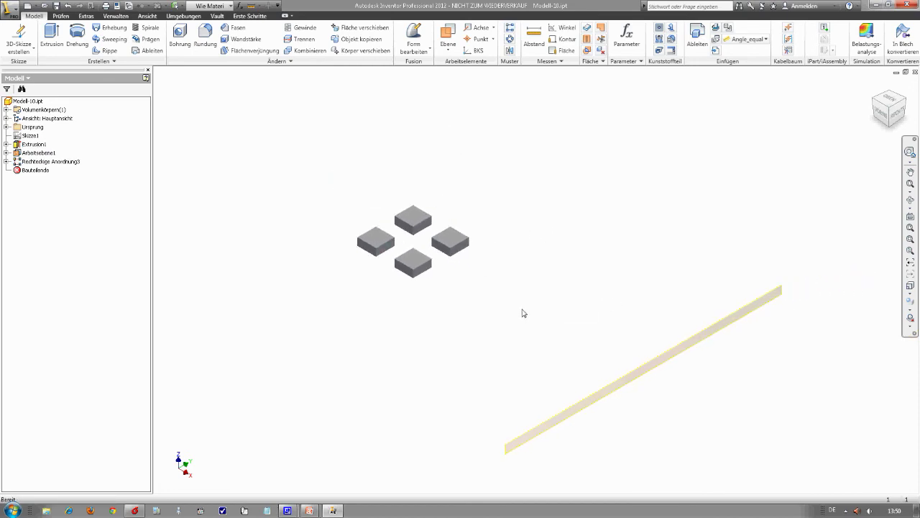
# Start a rib (Rippe) parallel to the sketch plane, using the diagonal sketch line on the angle bracket as its profile.
pyautogui.click(109, 50)
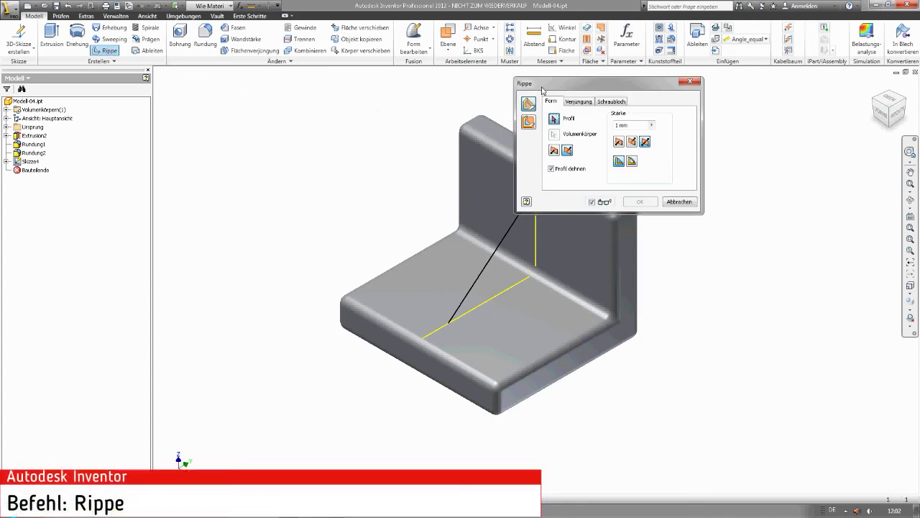
pyautogui.moveTo(543, 89); pyautogui.dragTo(206, 95)
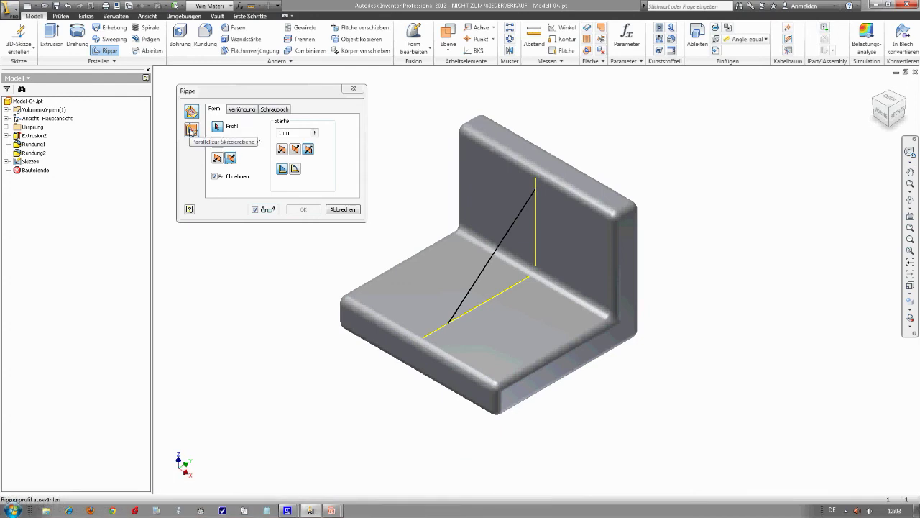
pyautogui.click(191, 130)
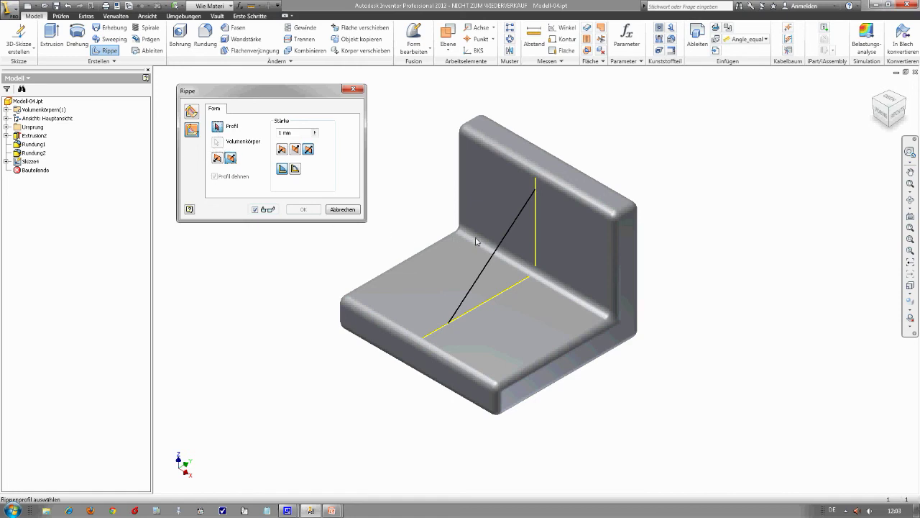
pyautogui.click(499, 248)
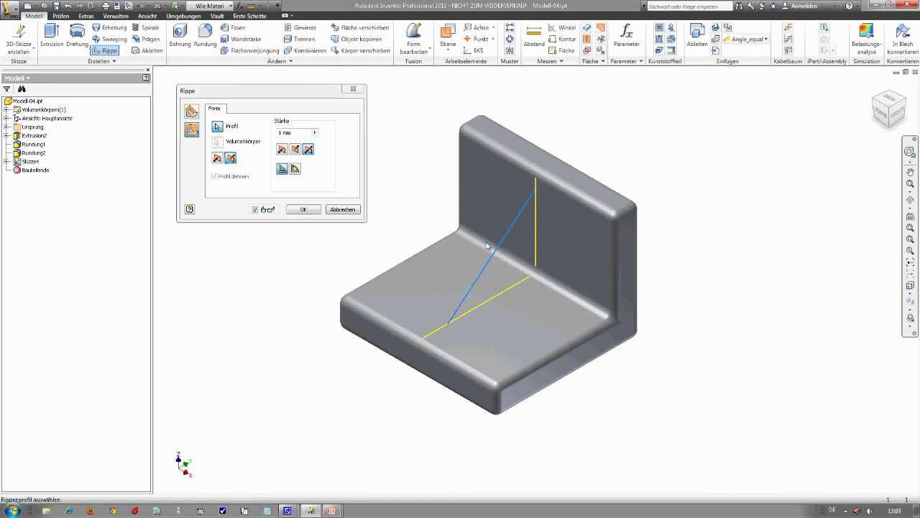
pyautogui.press('alt')
pyautogui.press('alt')
# Direct the rib towards the bracket's inner corner and set its thickness to 5 mm on one side of the profile.
pyautogui.click(284, 150)
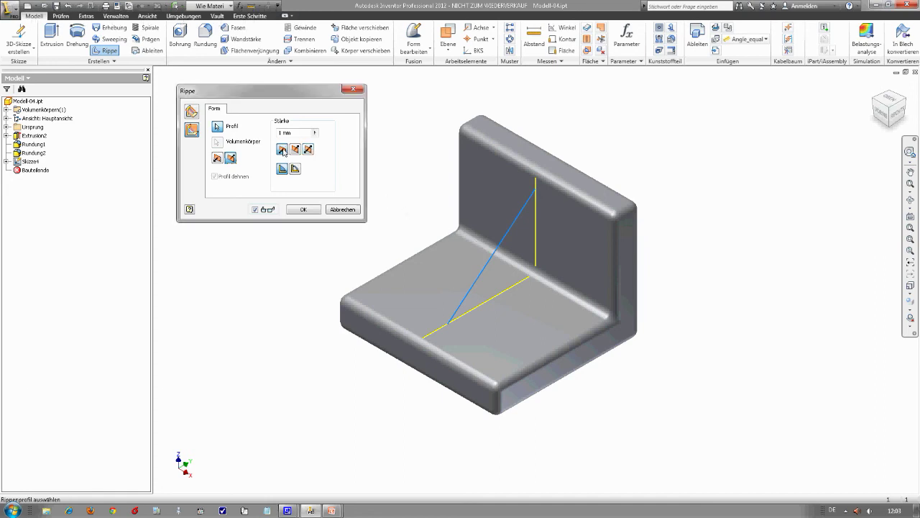
pyautogui.click(216, 159)
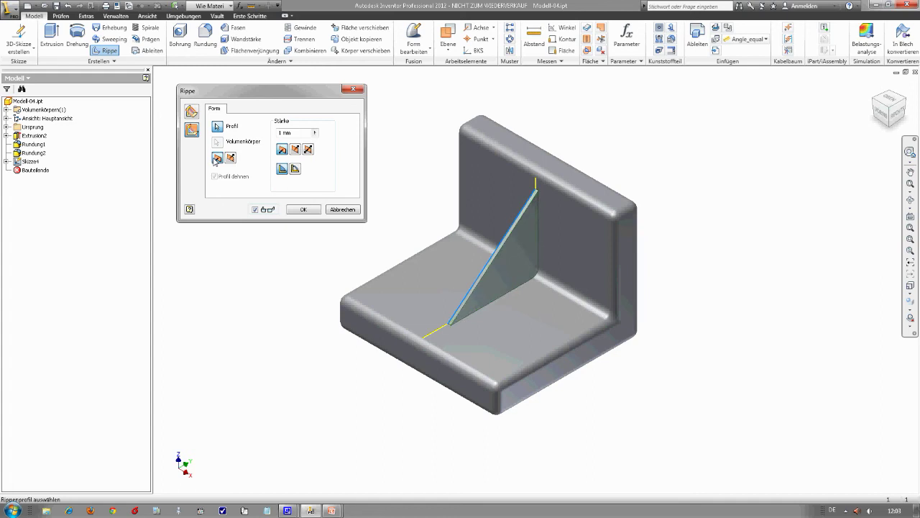
pyautogui.moveTo(298, 135); pyautogui.dragTo(275, 137)
pyautogui.write('5')
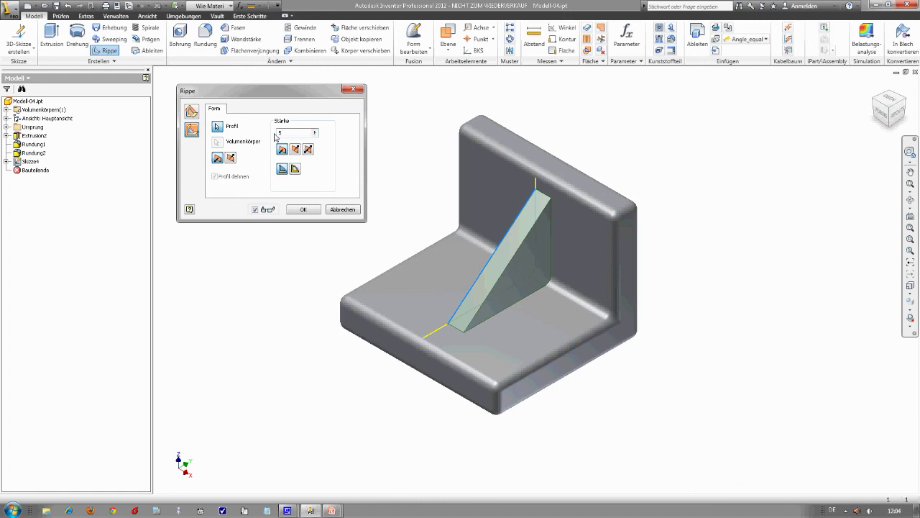
# Make the rib finite with a depth of 10 mm and create it.
pyautogui.click(295, 170)
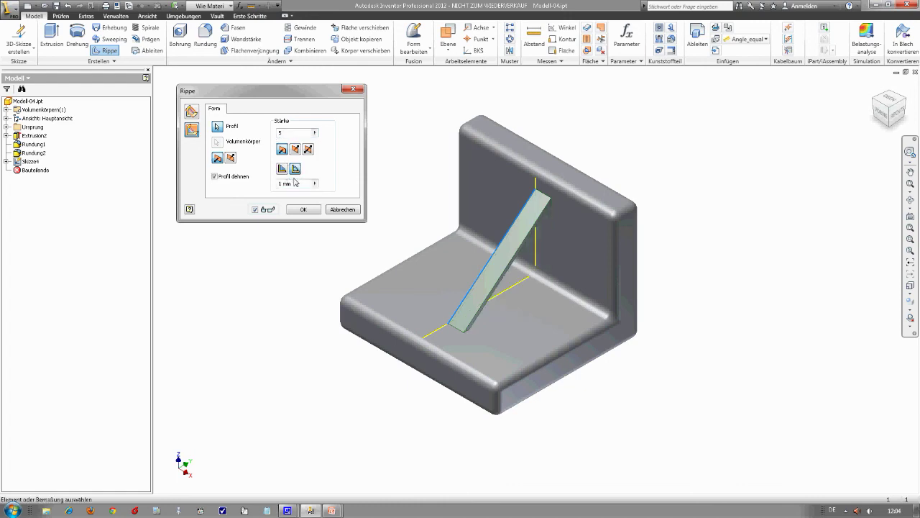
pyautogui.moveTo(298, 184); pyautogui.dragTo(272, 185)
pyautogui.write('10')
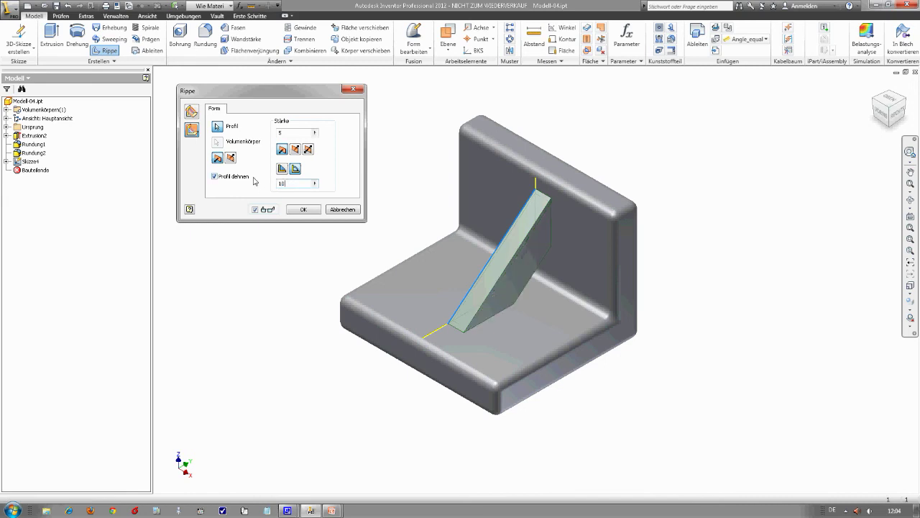
pyautogui.click(298, 210)
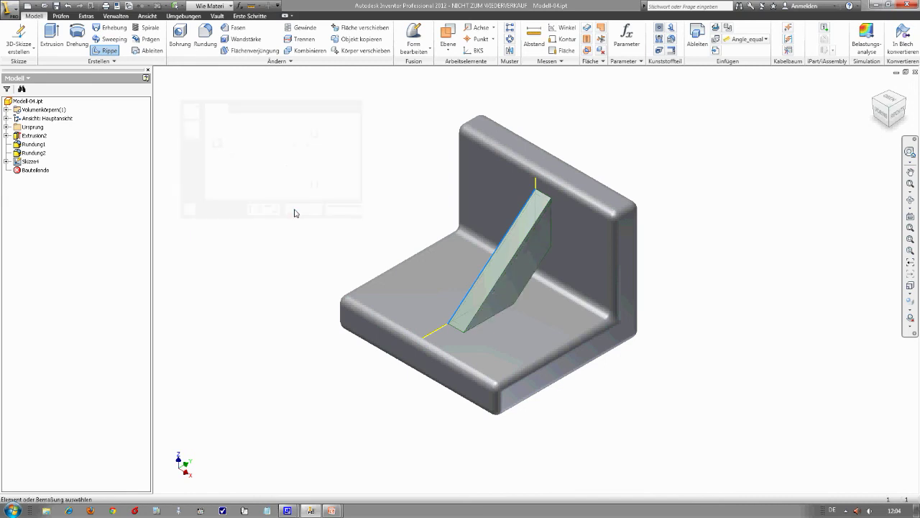
pyautogui.moveTo(321, 216)
pyautogui.keyDown('shift'); pyautogui.mouseDown(button='middle')
pyautogui.moveTo(249, 183)
pyautogui.moveTo(362, 218)
pyautogui.moveTo(328, 204)
pyautogui.mouseUp(button='middle'); pyautogui.keyUp('shift')
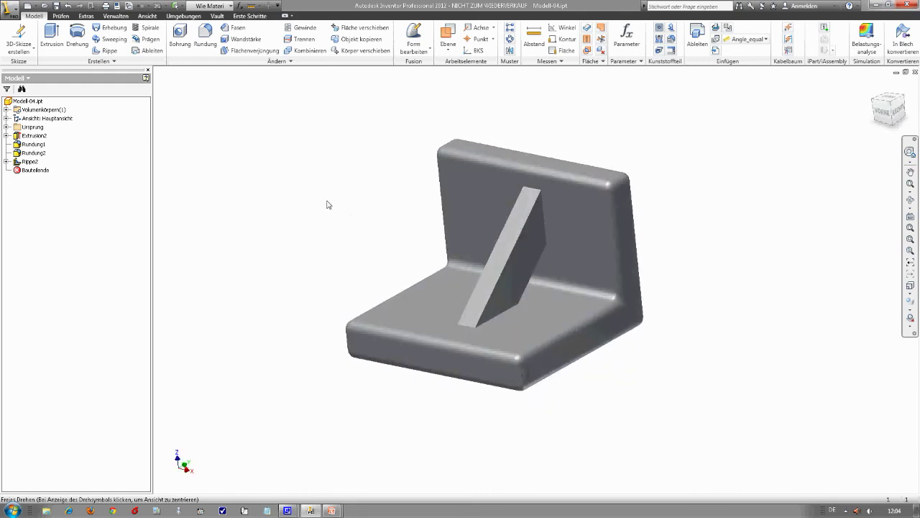